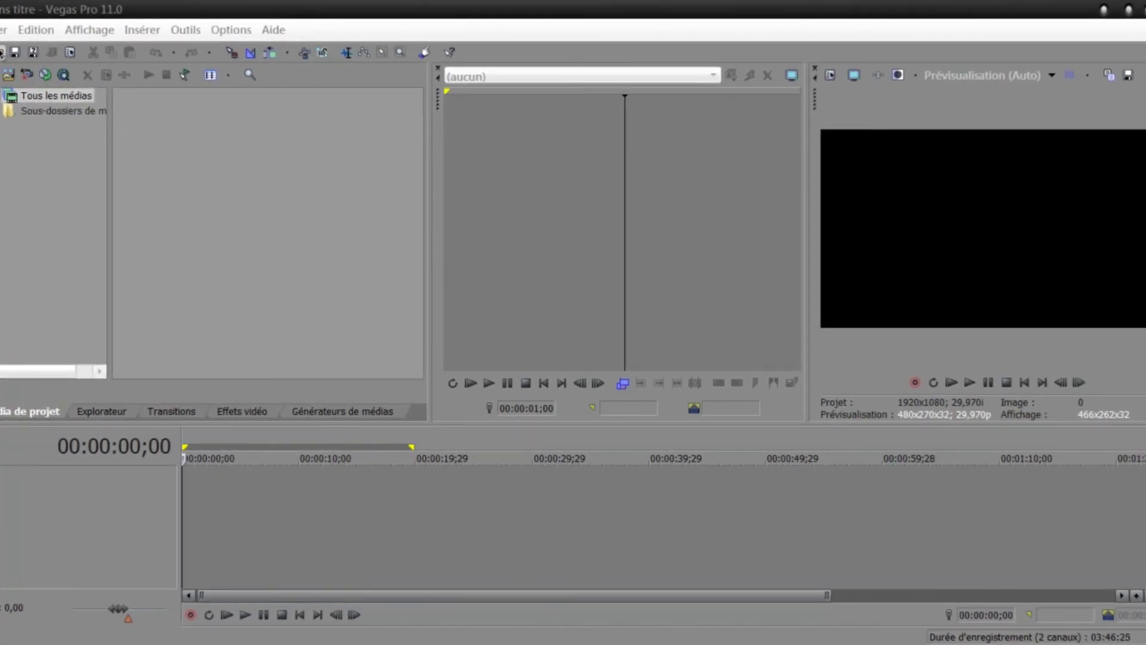
Open the video "trichshot mw2" from the folder "Promo 200 sub gfx2design" onto the timeline.
click(2, 53)
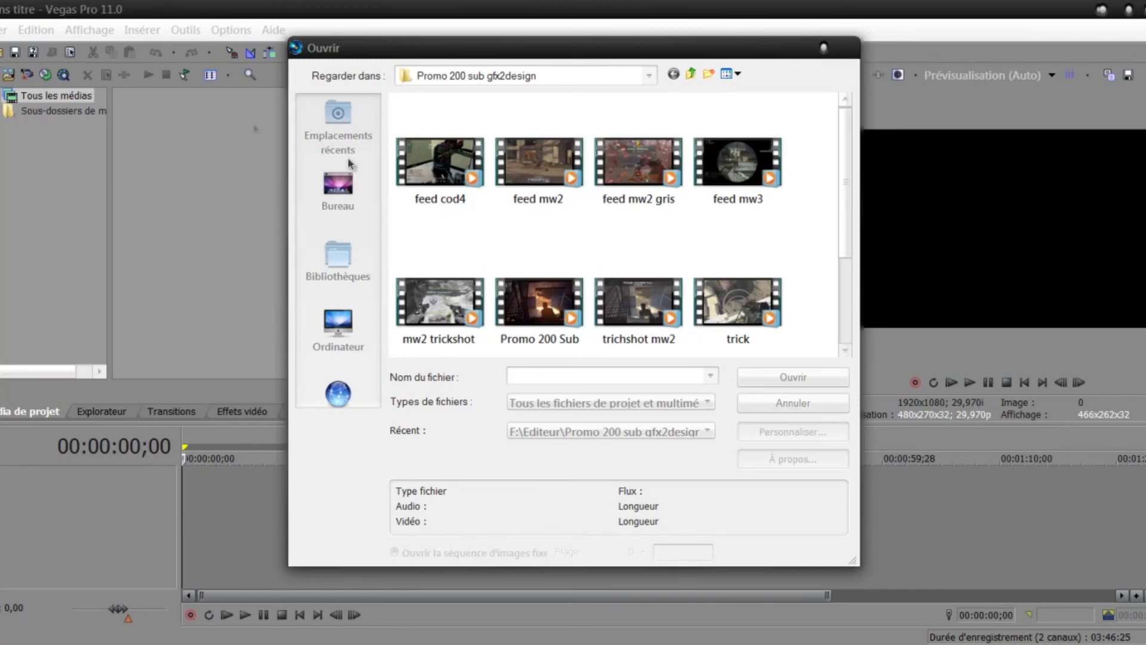
scroll(838, 174, down, 2)
scroll(829, 197, up, 2)
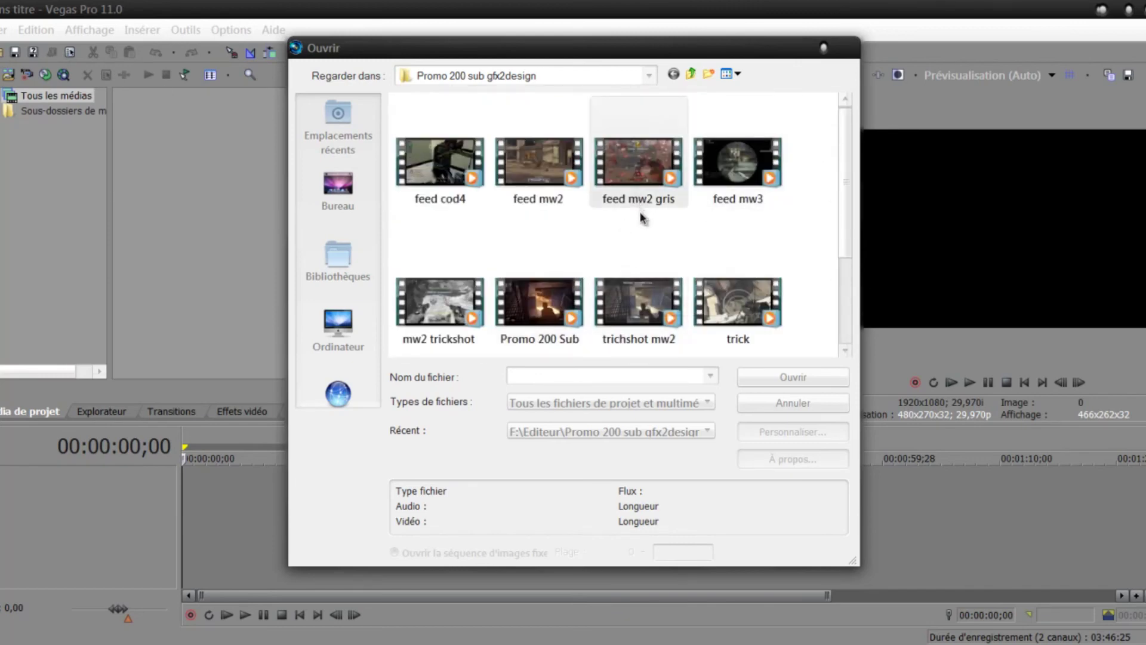
double_click(642, 309)
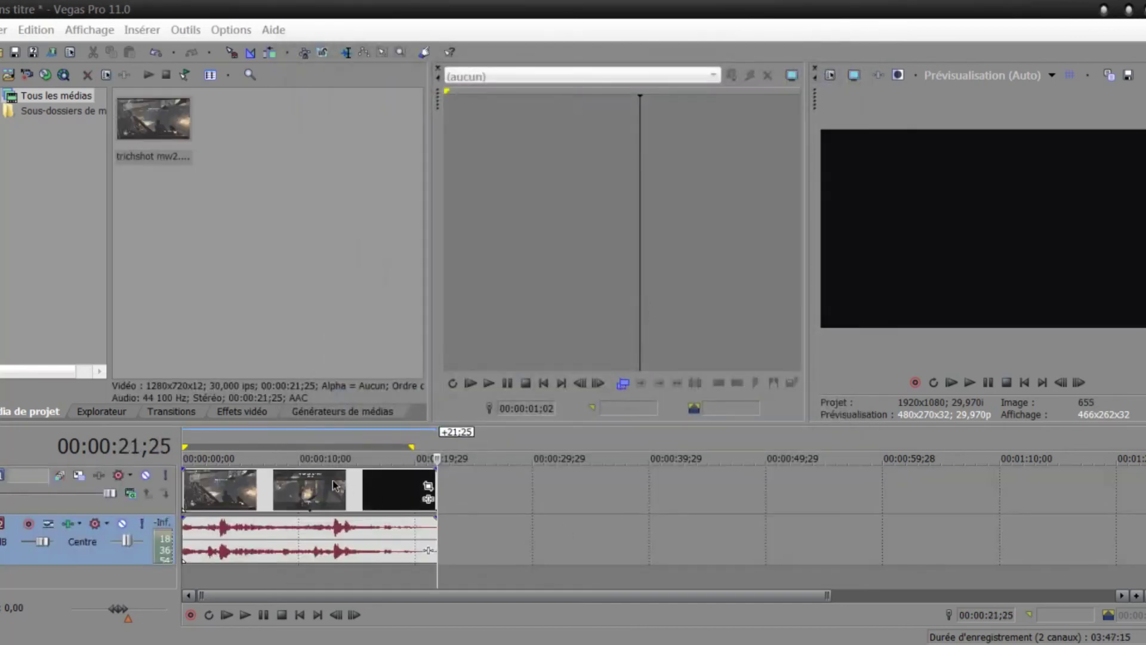
Place the playhead near the start of the clip and step through the frames to 00:00:01;16.
click(216, 494)
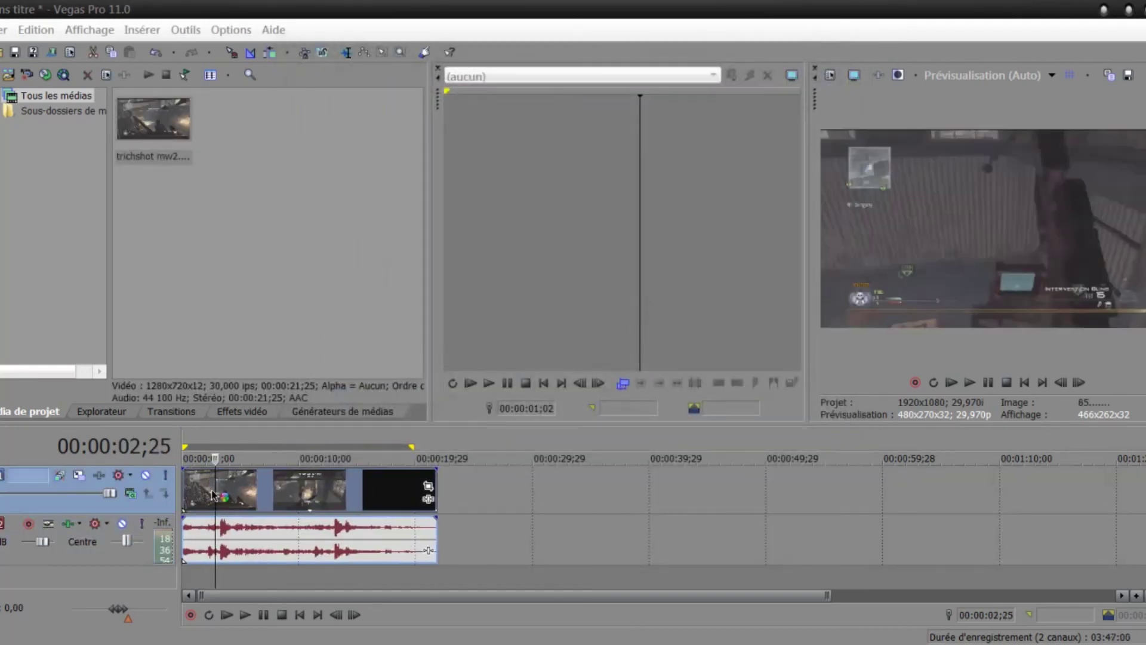
drag(215, 488, 200, 478)
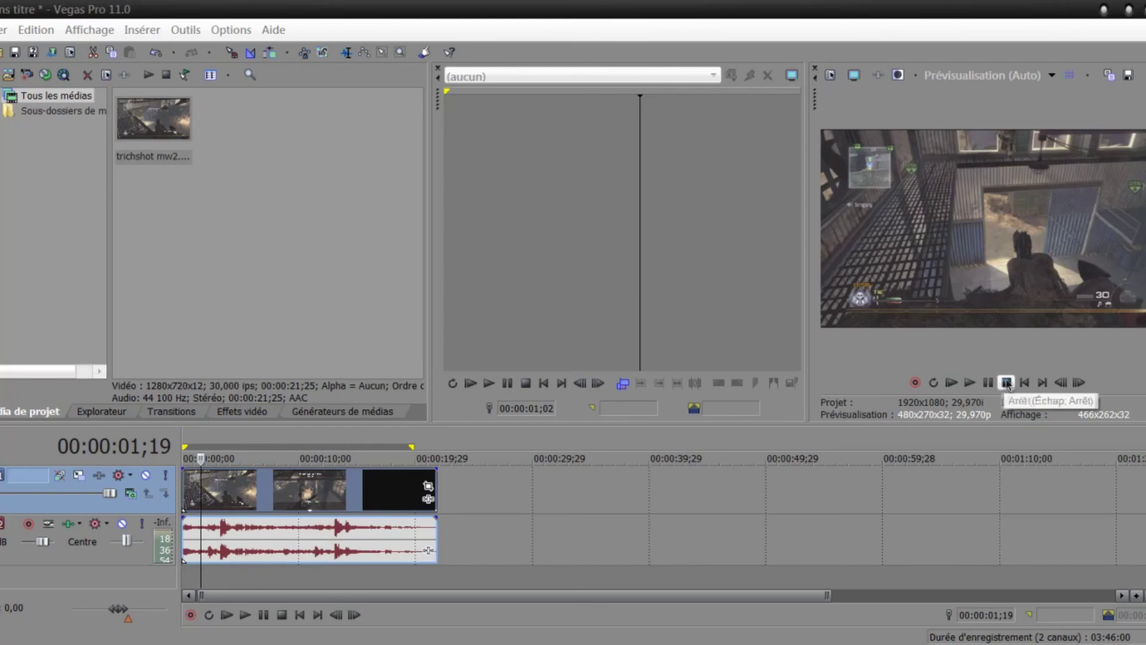
click(1078, 382)
click(1078, 383)
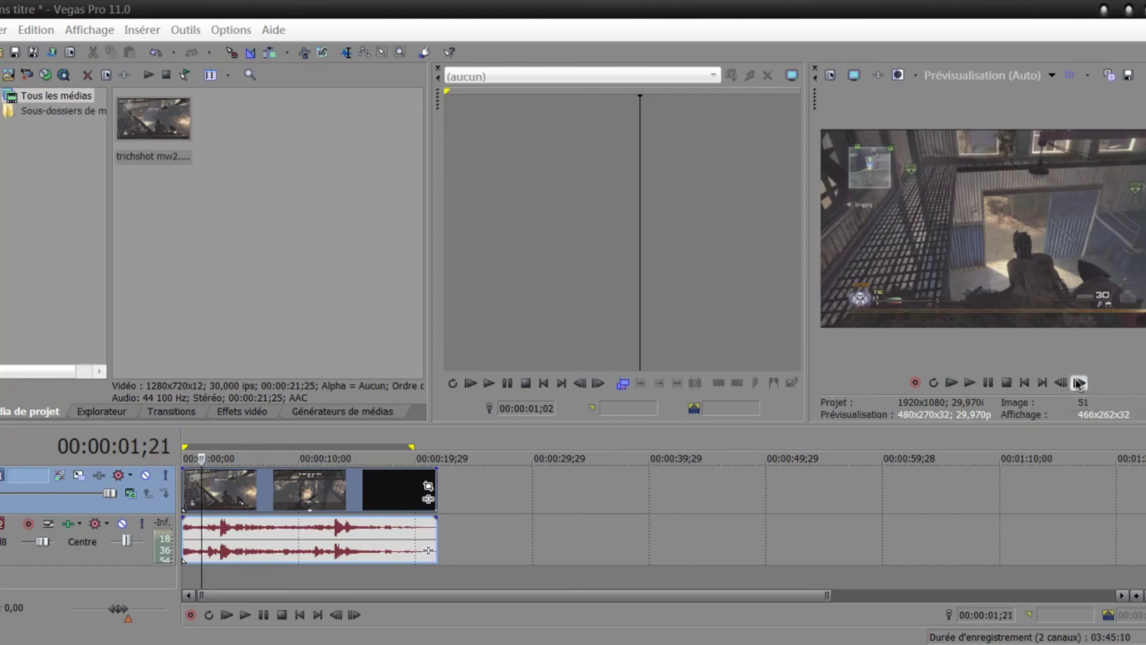
click(1078, 382)
click(1078, 383)
click(1078, 383)
click(1013, 340)
click(1013, 340)
click(1013, 341)
click(1013, 341)
click(1014, 340)
click(1014, 341)
click(1013, 341)
click(1014, 341)
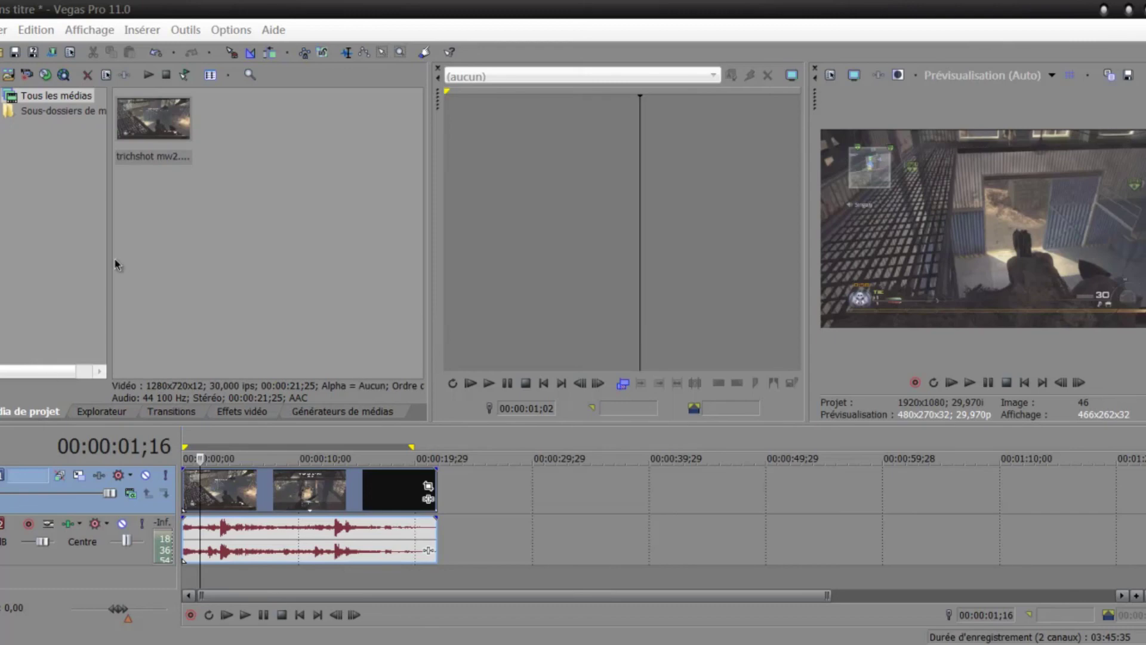
Look through the desktop files in the file explorer and the available transitions, showing the Balayage circulaire Sony presets.
click(102, 414)
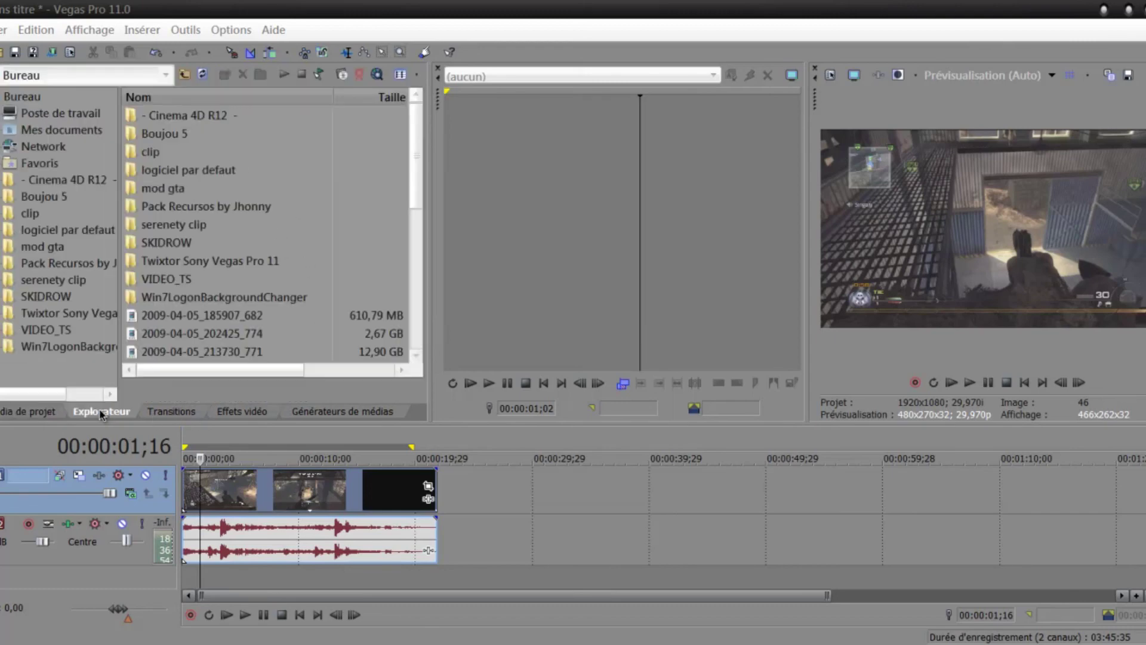
scroll(401, 344, down, 6)
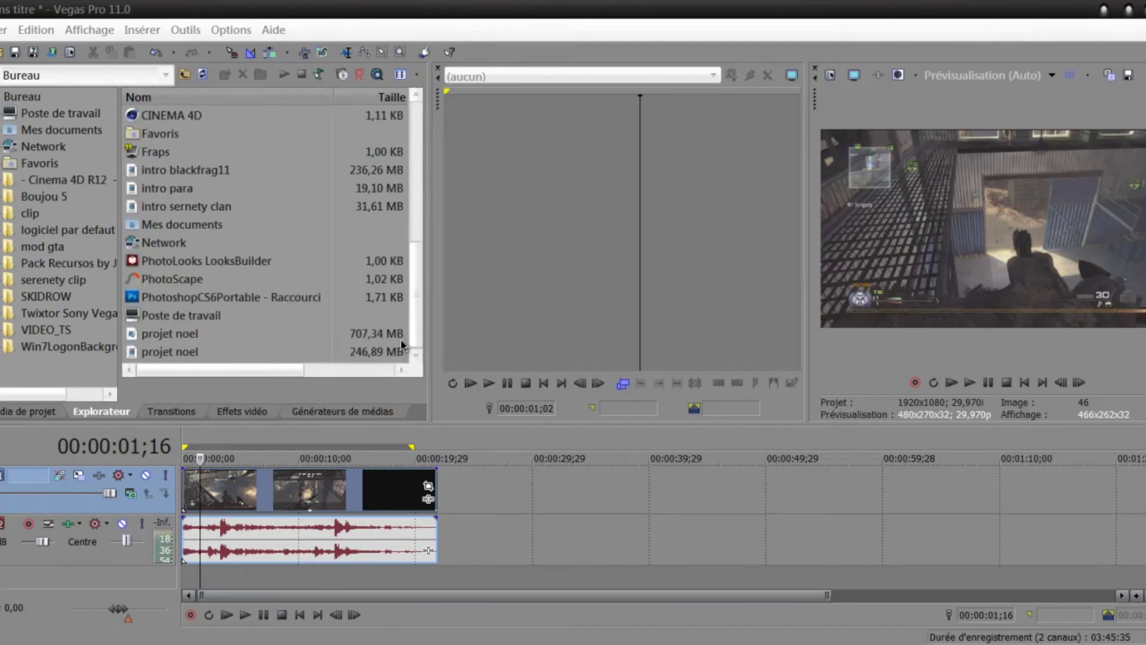
click(172, 413)
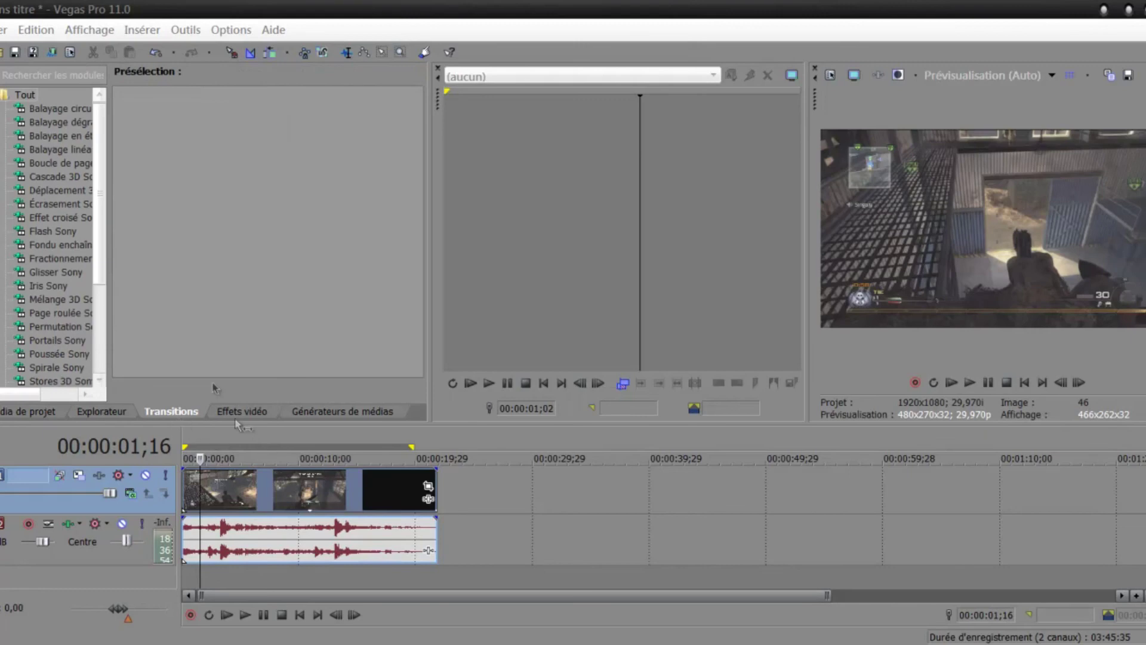
drag(108, 173, 160, 174)
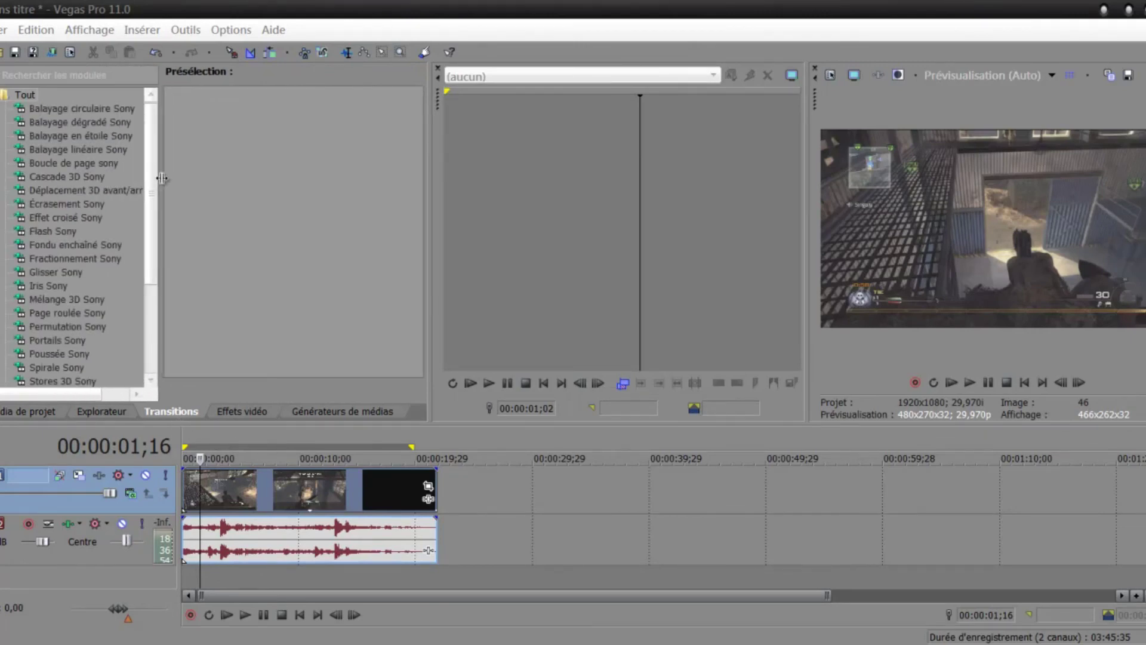
click(107, 110)
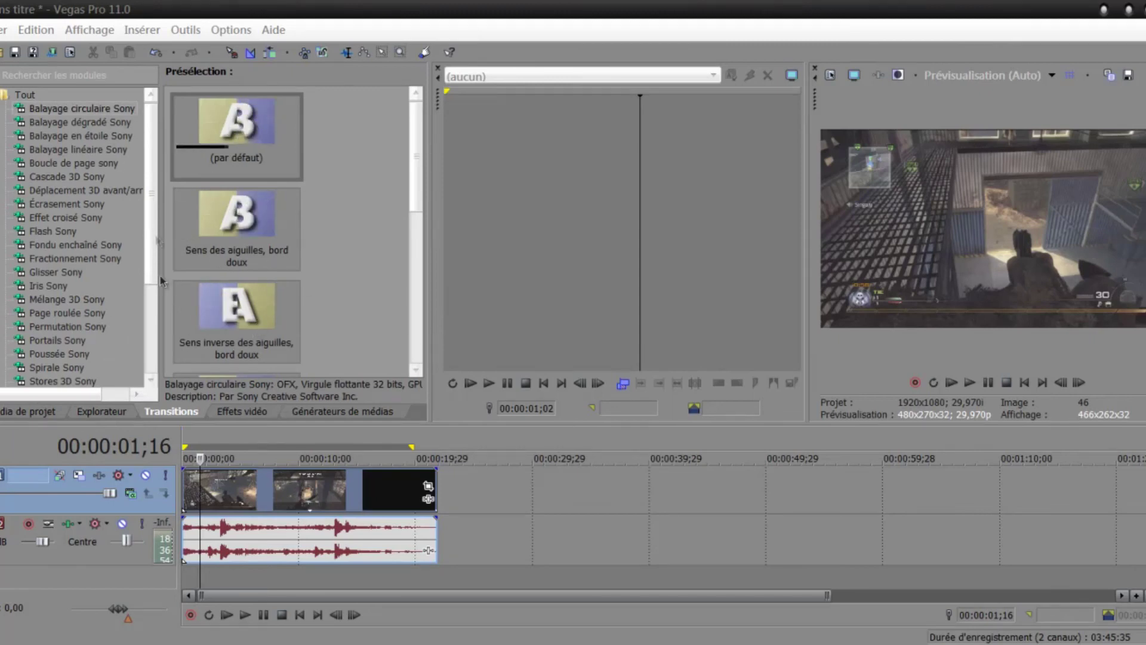
Look through the list of available video effects.
click(238, 412)
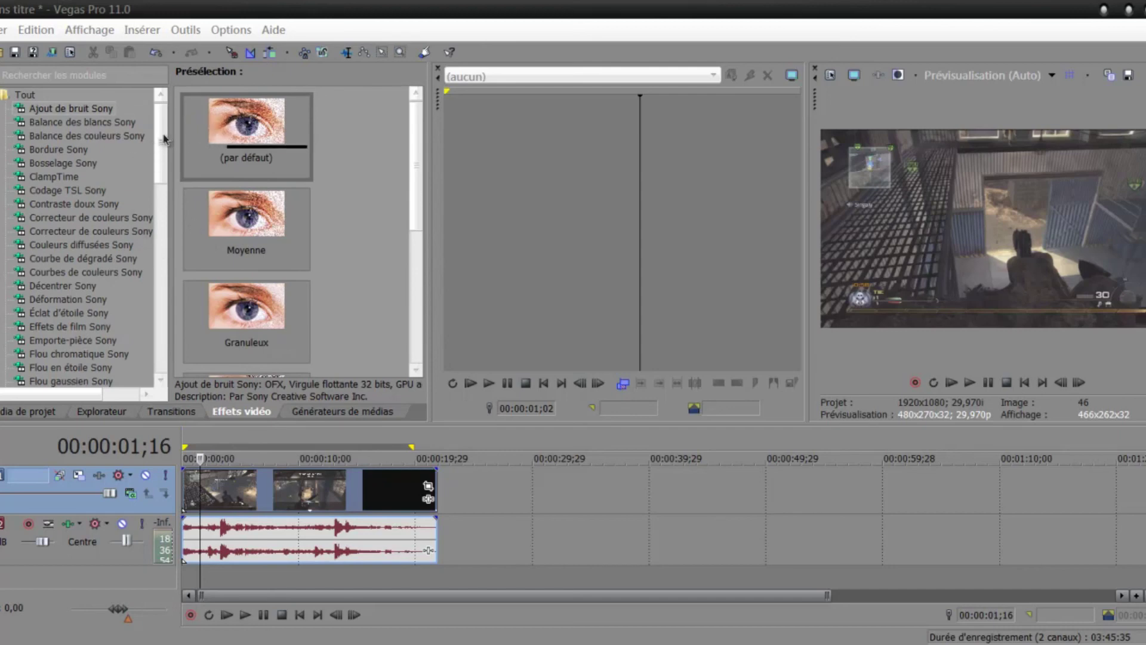
drag(161, 134, 163, 150)
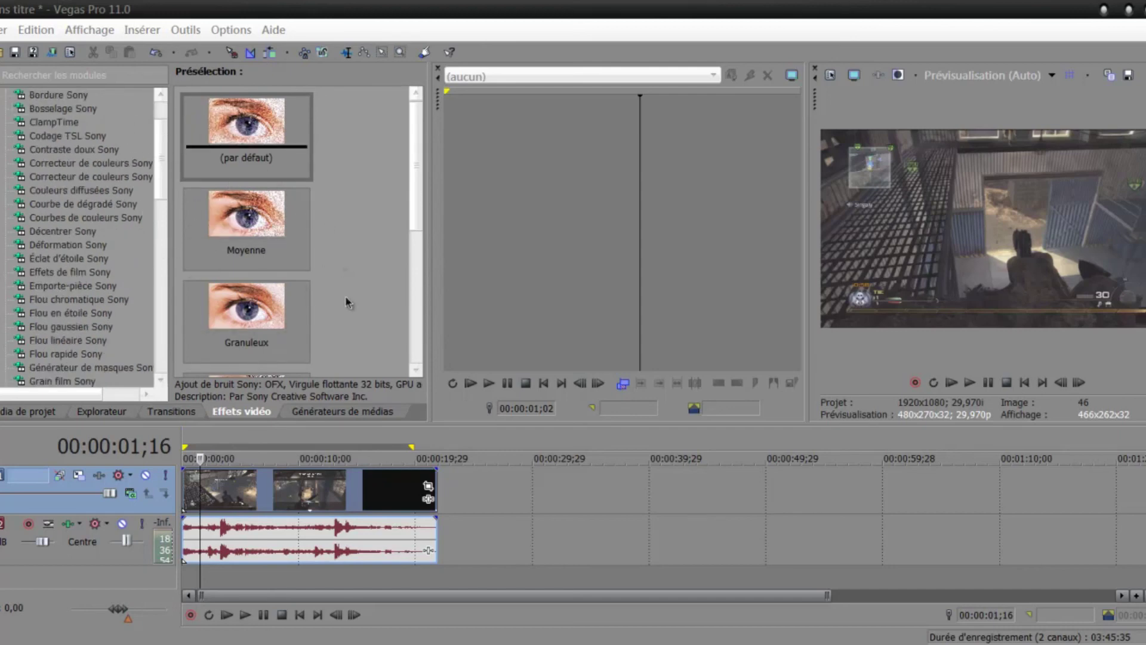
drag(160, 154, 165, 231)
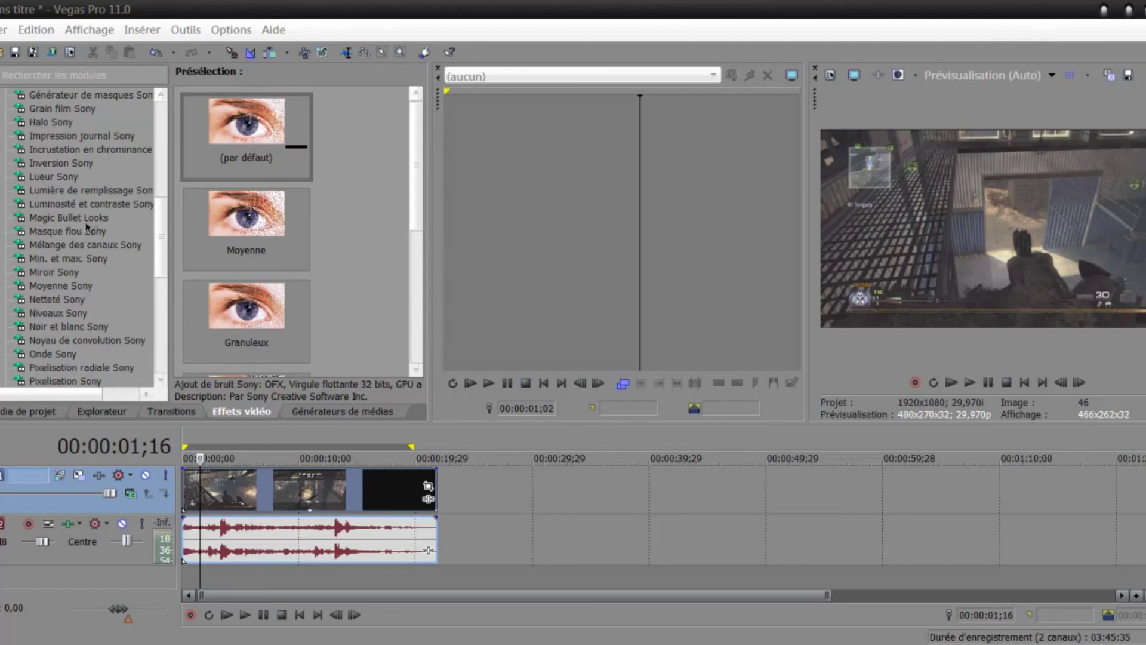
drag(159, 235, 152, 133)
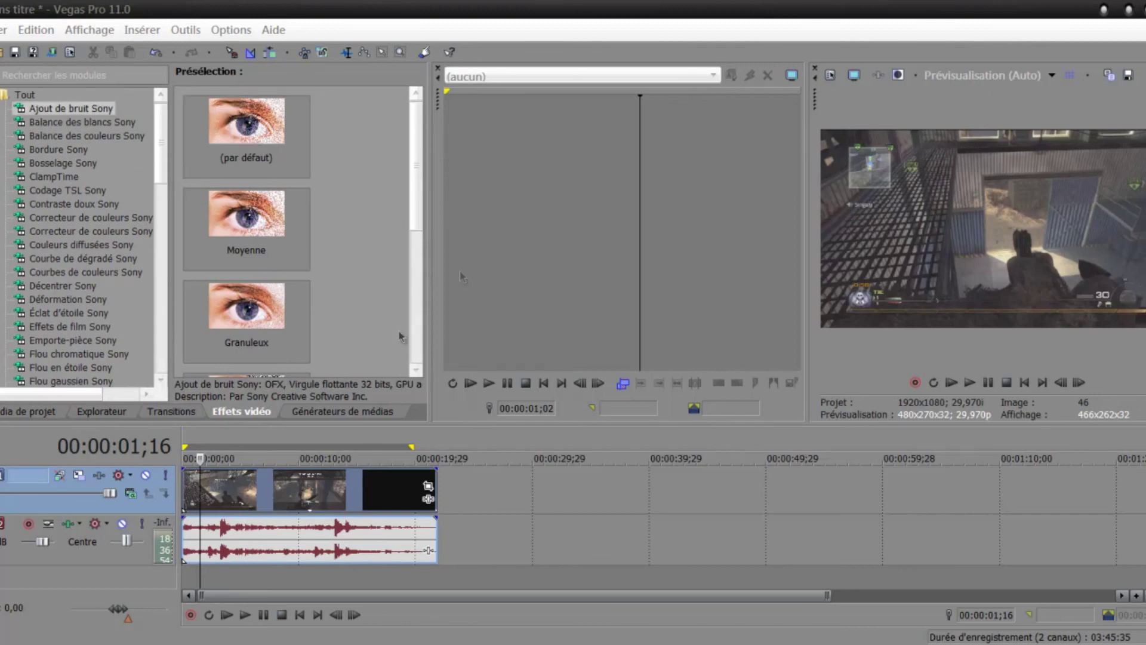
Examine the media generators, viewing the presets for solid colour, checkerboard, colour gradient and rolling end credits.
click(346, 413)
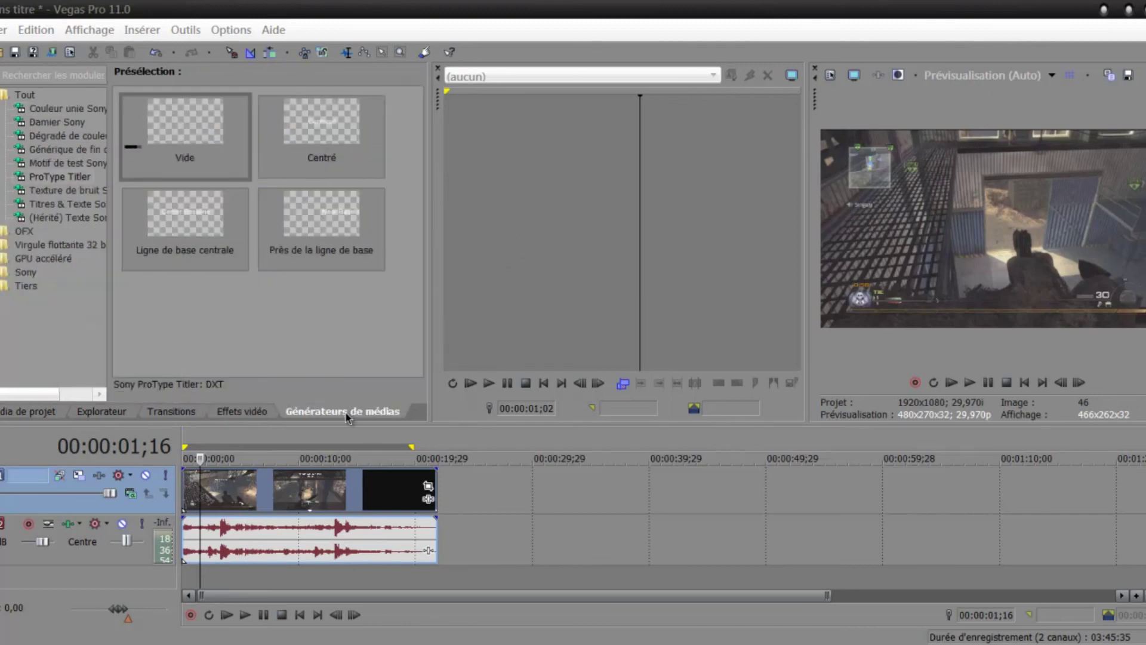
click(66, 108)
click(63, 121)
click(60, 135)
click(60, 150)
click(521, 225)
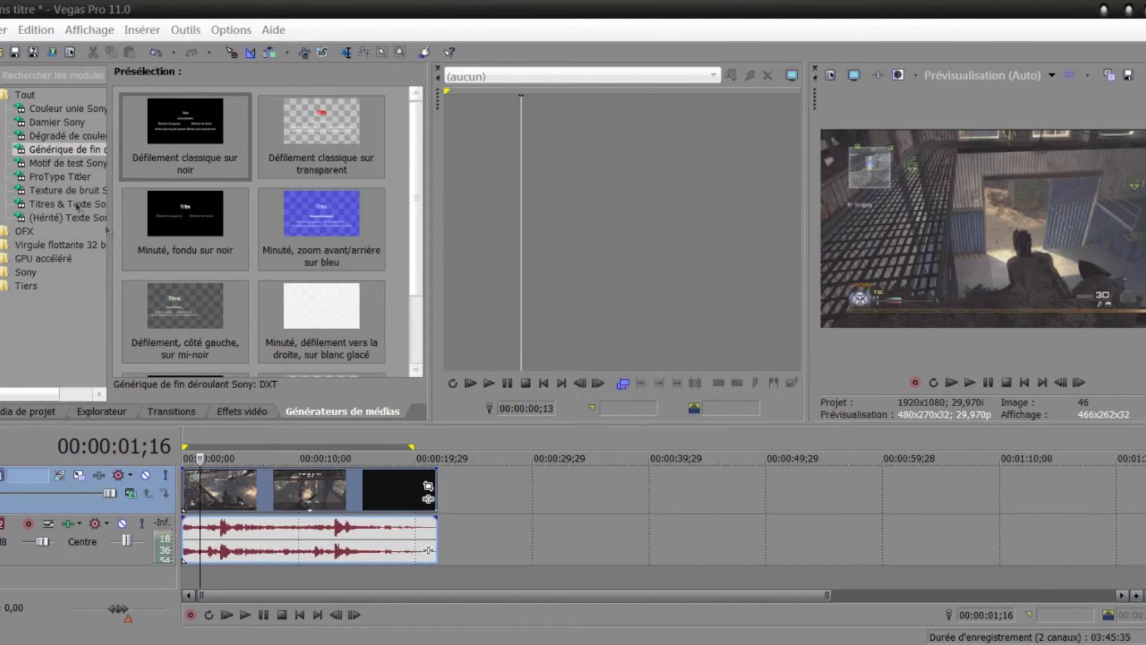
click(24, 93)
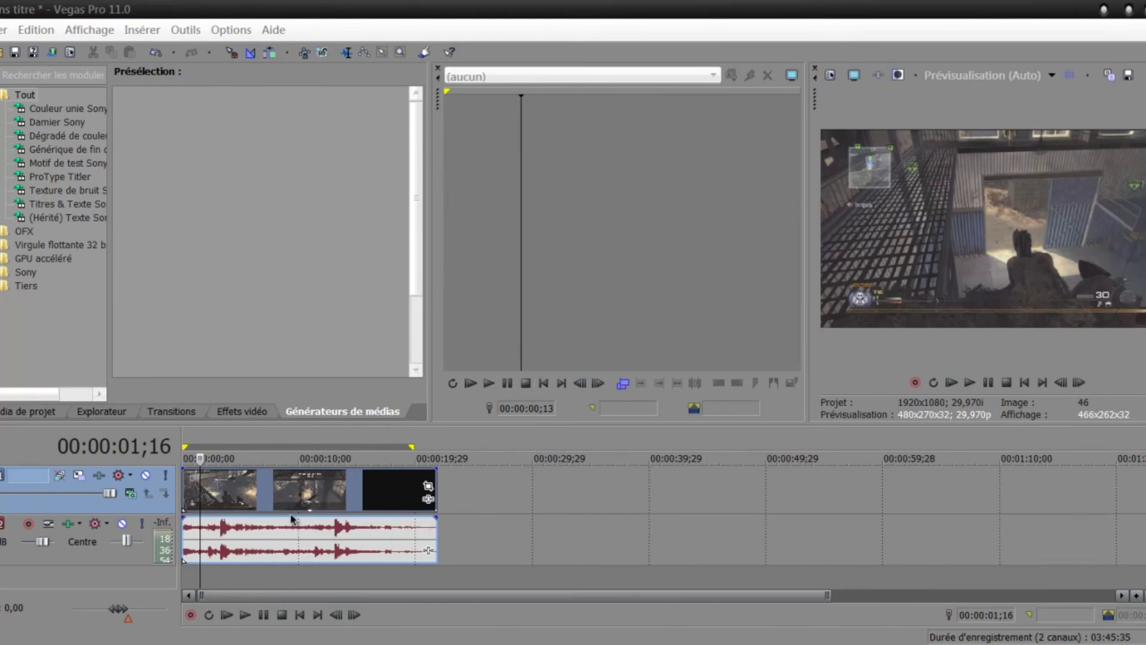
Split the clip and its audio at 00:00:01;07, and undo the split.
mouse_move(227, 491)
mouse_down()
mouse_move(245, 495)
mouse_move(222, 493)
mouse_up()
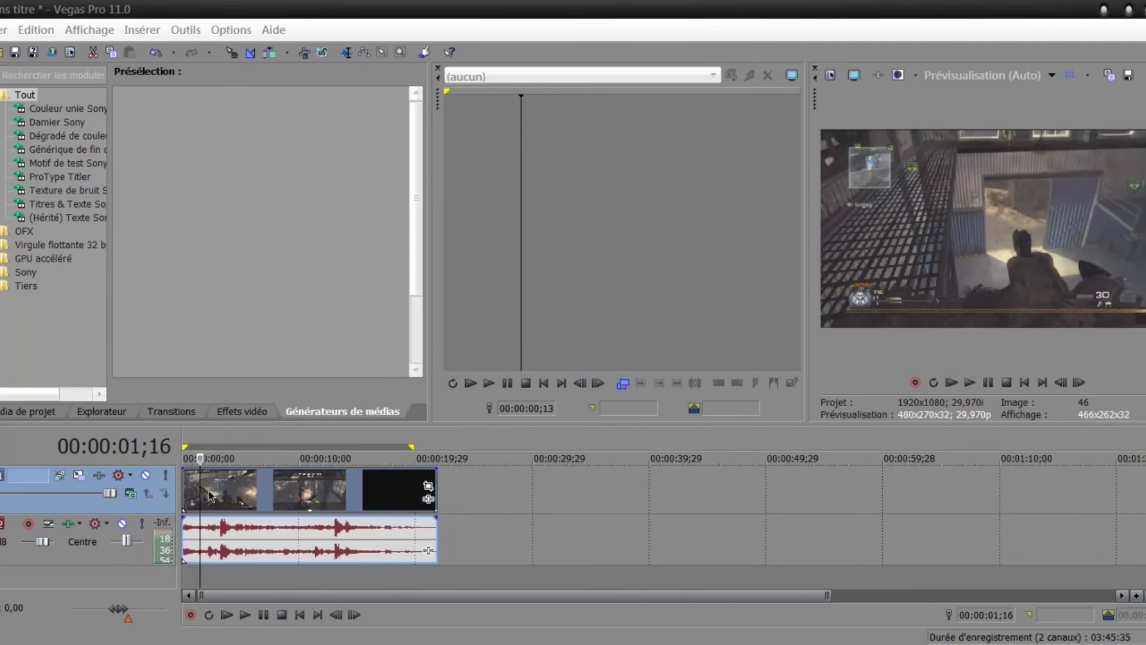
mouse_move(199, 480)
mouse_down()
mouse_move(182, 481)
mouse_move(217, 480)
mouse_move(195, 476)
mouse_up()
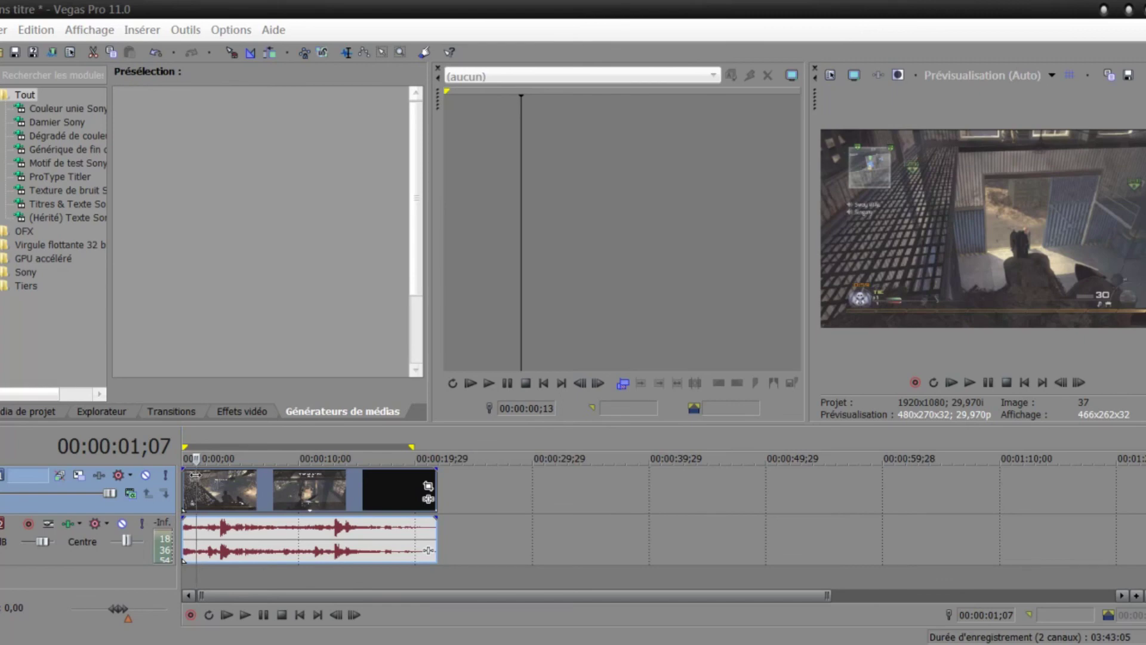
key(s)
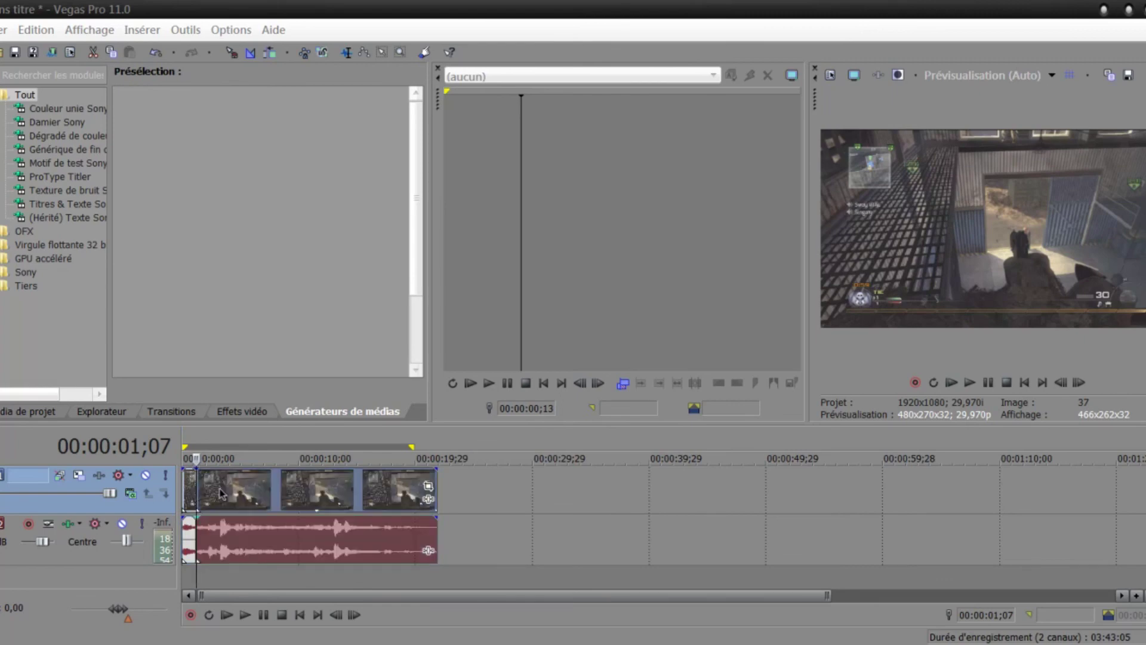
mouse_move(222, 495)
mouse_down()
mouse_move(259, 491)
mouse_move(226, 495)
mouse_up()
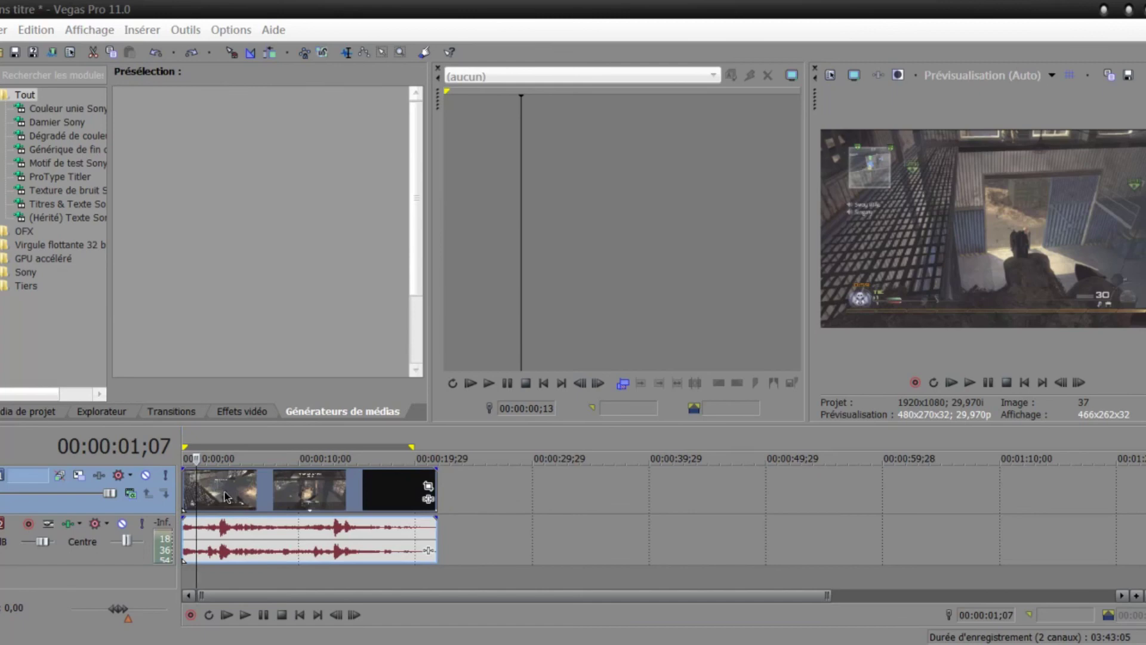
Try to shift the clip's audio event along its track, and undo the change.
mouse_move(225, 495)
mouse_down()
mouse_move(324, 487)
mouse_move(226, 490)
mouse_up()
click(252, 495)
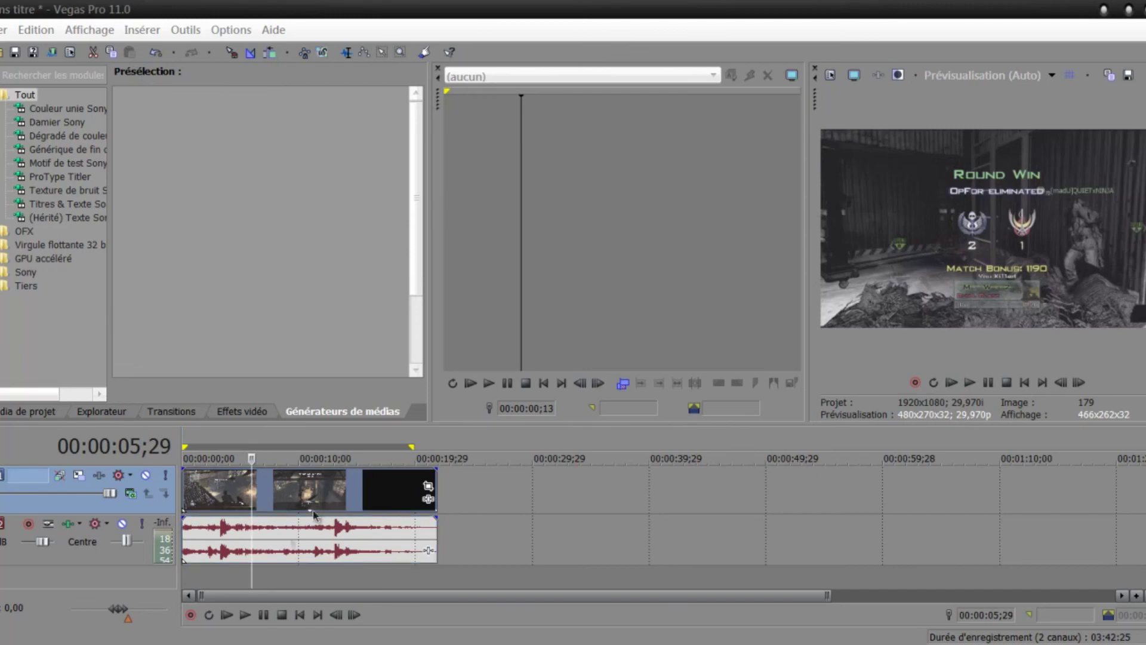
drag(290, 543, 315, 541)
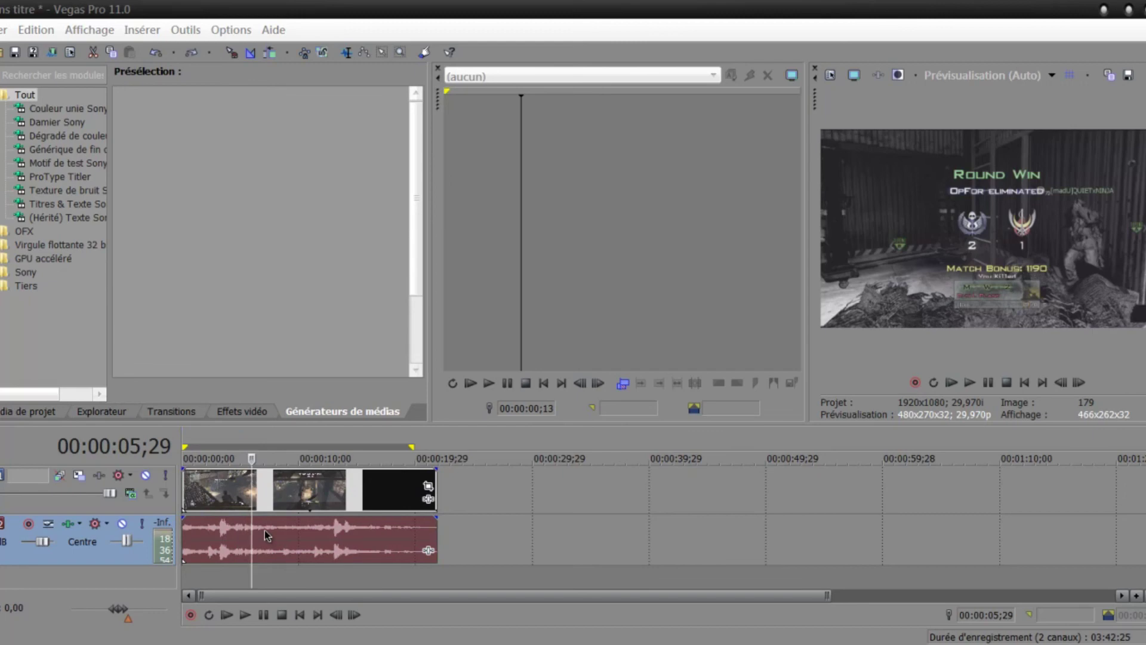
key(ctrl+z)
mouse_move(284, 491)
mouse_down()
mouse_move(299, 491)
mouse_move(276, 496)
mouse_up()
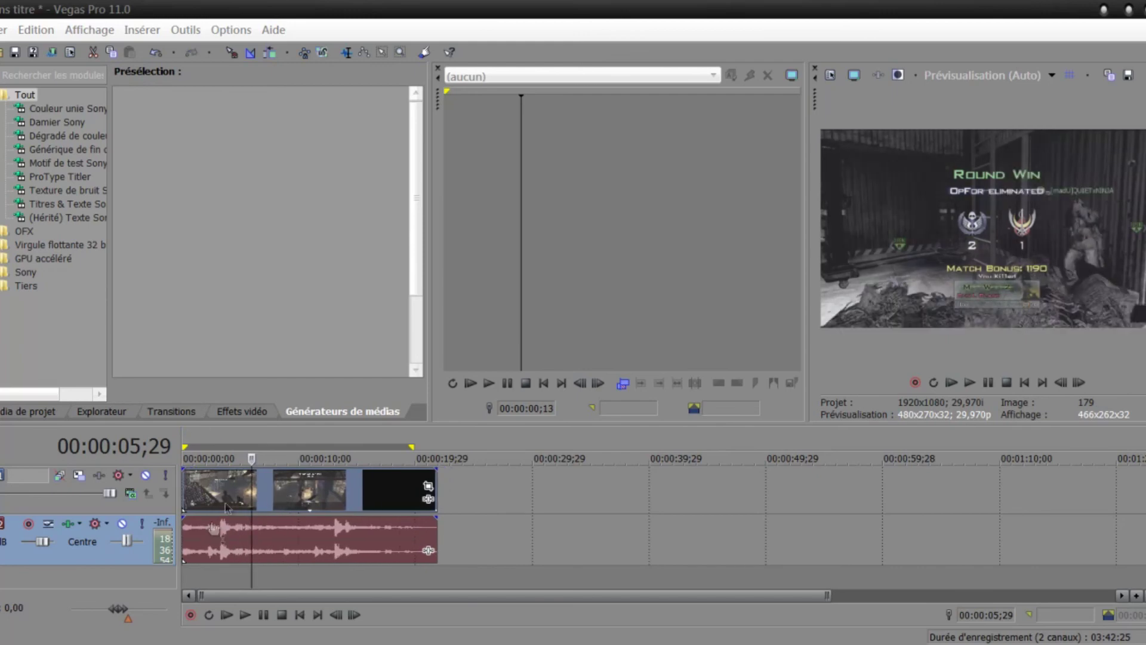
Place the playhead at 00:00:03;05 and split the clip and its audio there.
click(221, 486)
drag(220, 481, 221, 478)
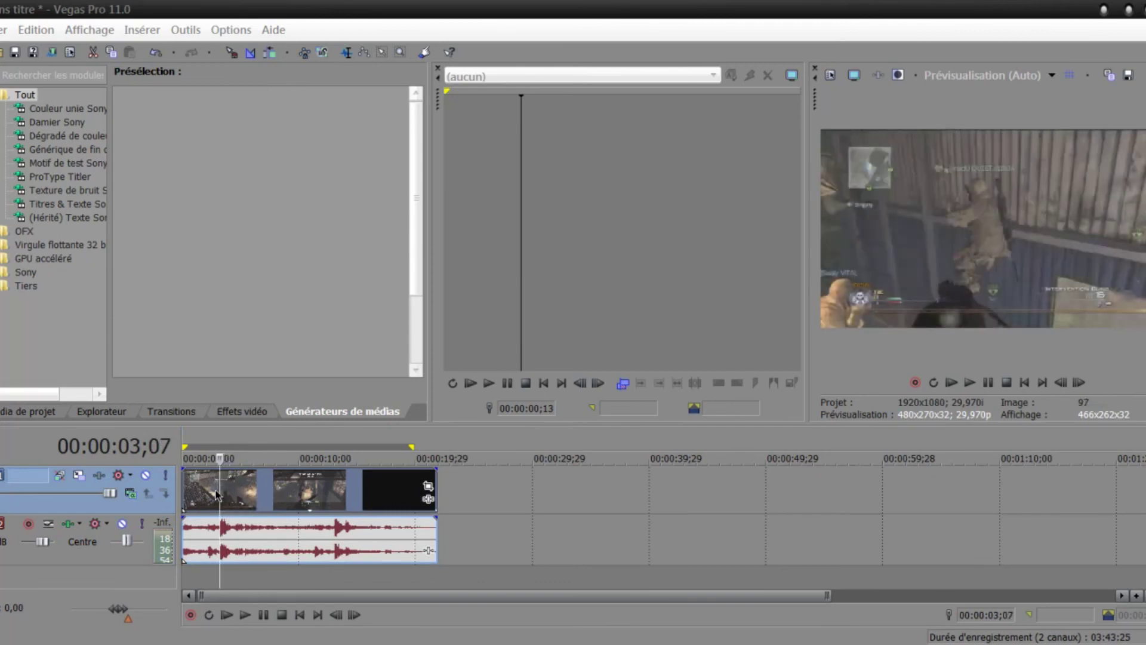
click(226, 487)
drag(225, 487, 219, 485)
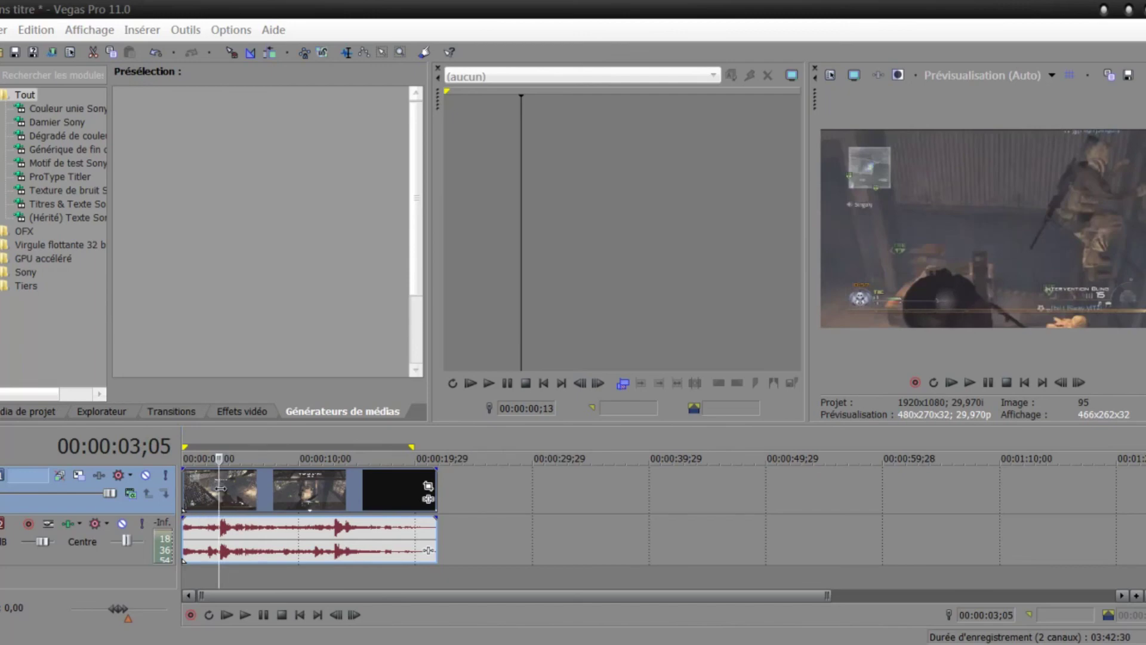
key(s)
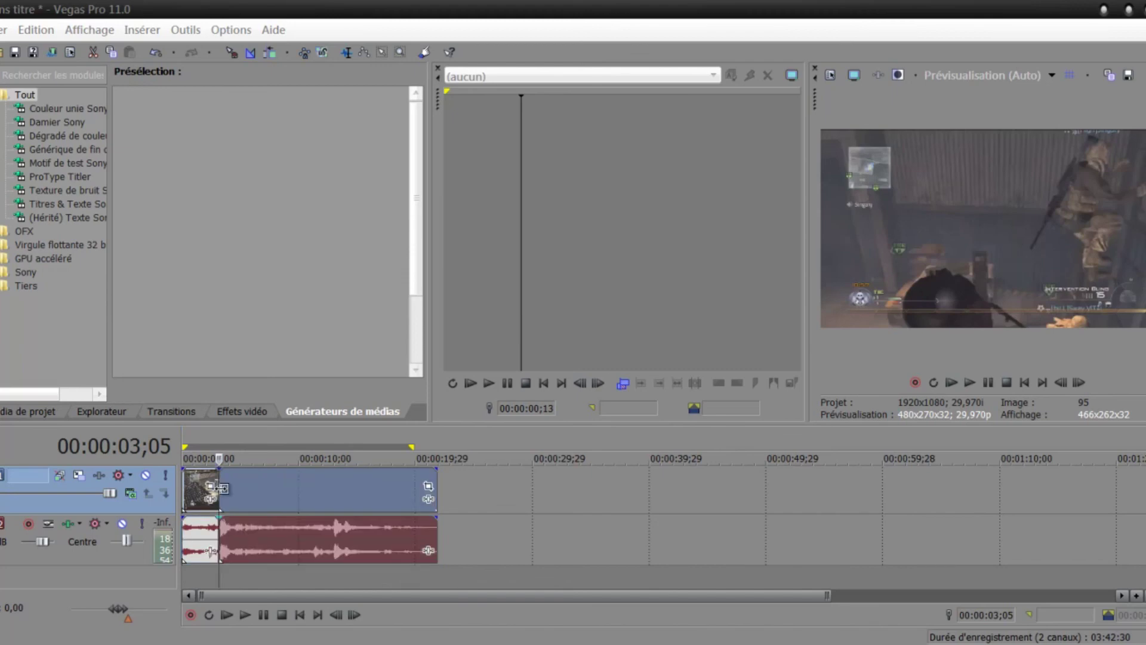
Move the second part of the clip about 5;28 further along the timeline and time-stretch the first part by about 5;24.
scroll(870, 547, up, 8)
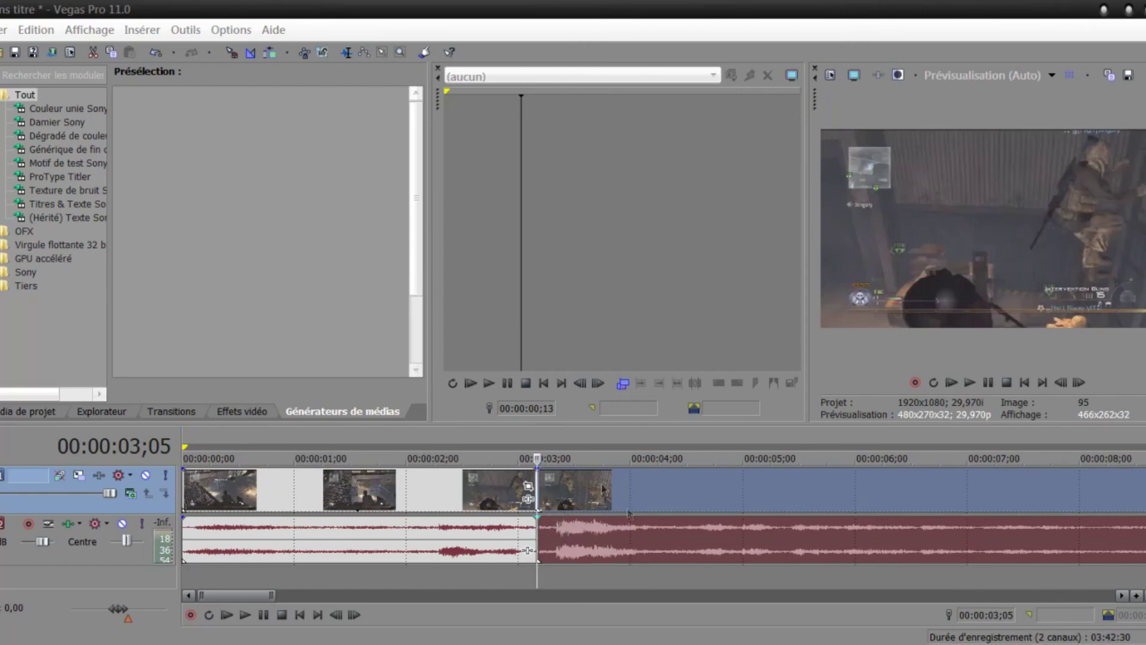
drag(597, 488, 1060, 505)
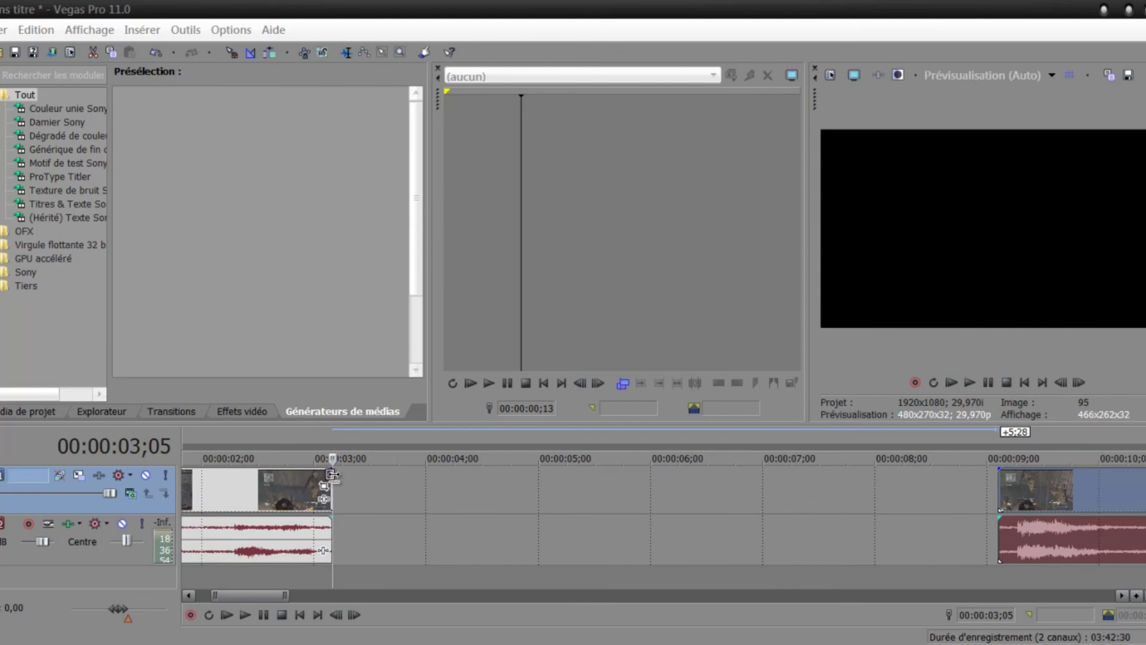
drag(332, 476, 979, 488)
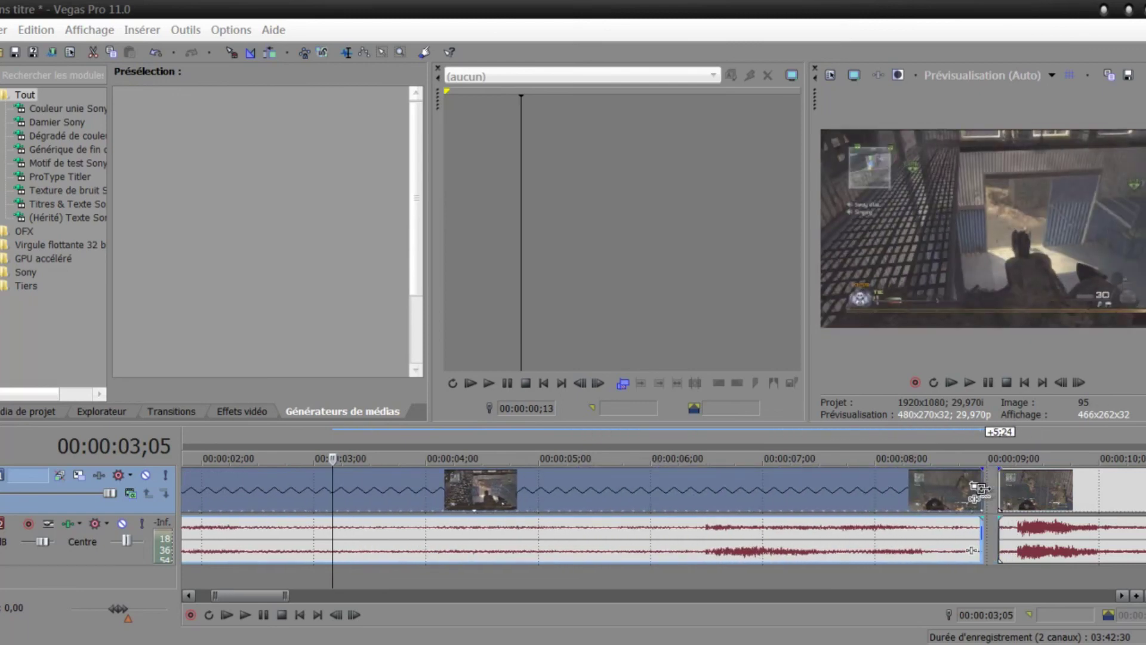
click(1122, 596)
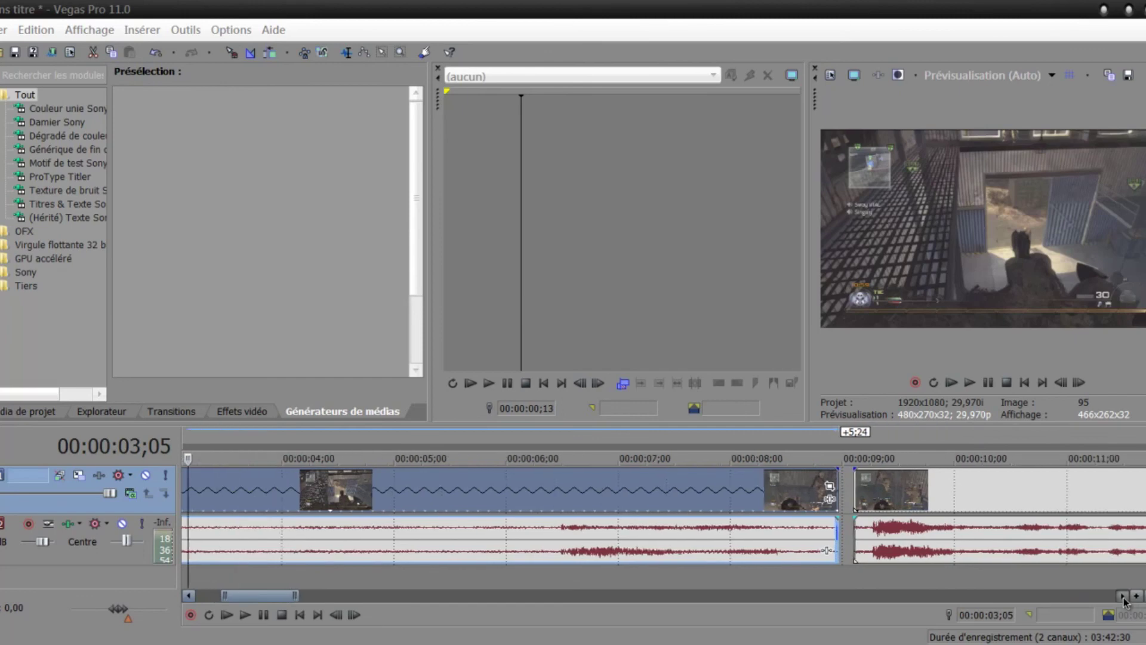
Try to move the second part of the clip about 3 seconds further along the timeline.
drag(851, 501, 1143, 515)
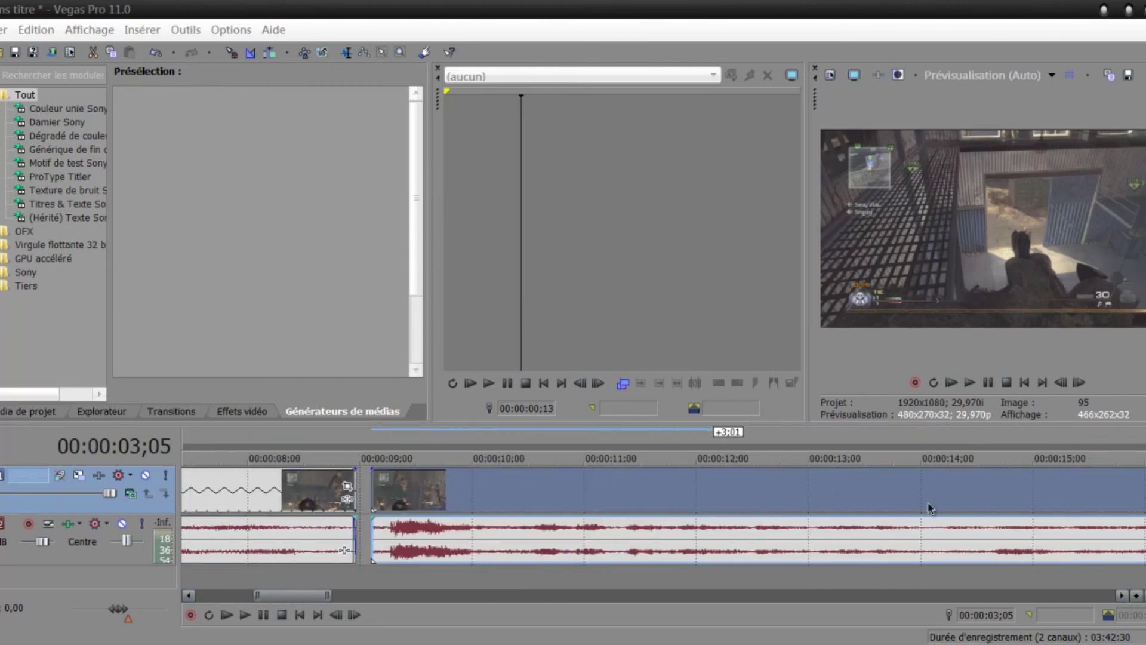
drag(593, 524, 988, 528)
drag(818, 471, 908, 447)
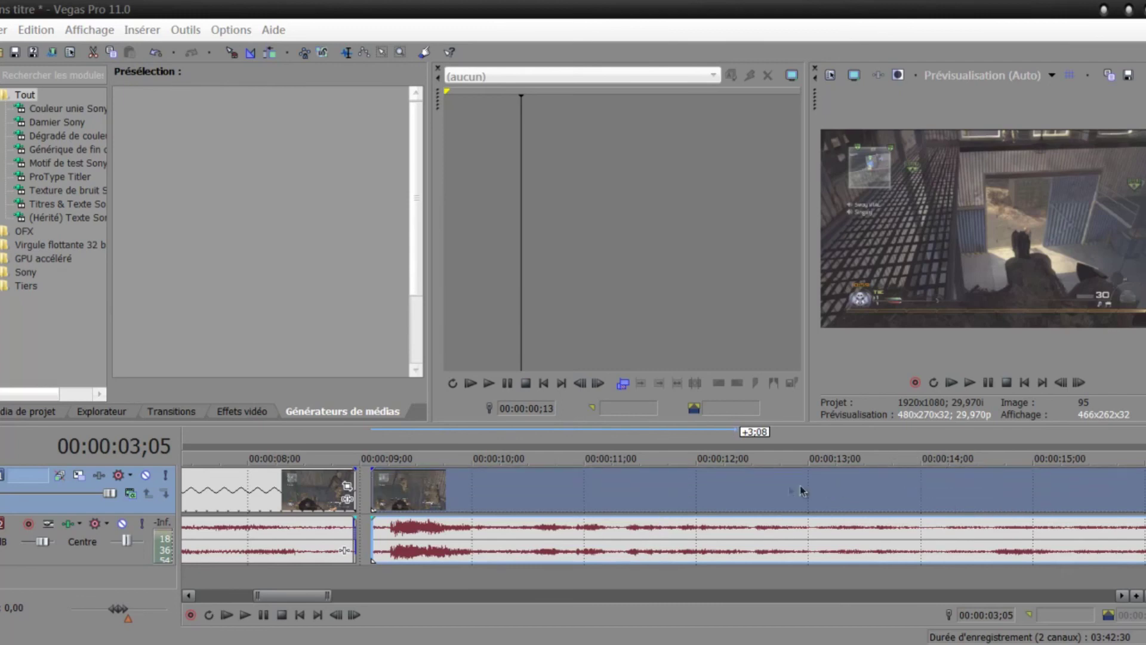
Try to move the second part of the clip further along the timeline, by about 1;20 and another 1;03.
drag(783, 493, 970, 506)
drag(795, 499, 1019, 529)
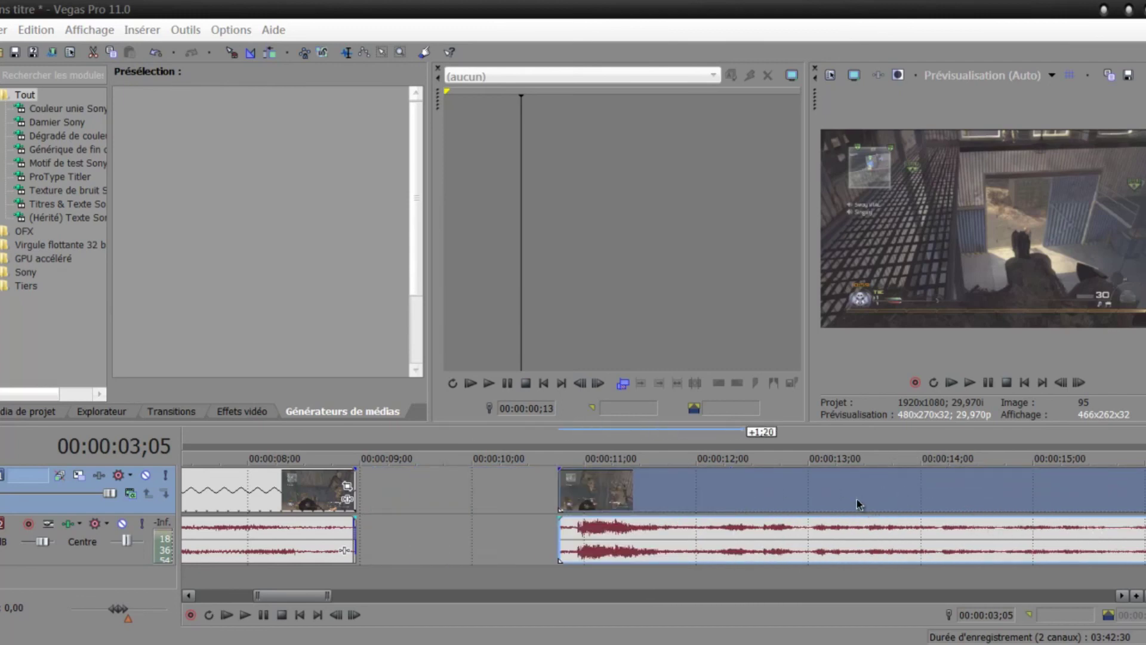
drag(858, 503, 1038, 525)
drag(915, 503, 1036, 506)
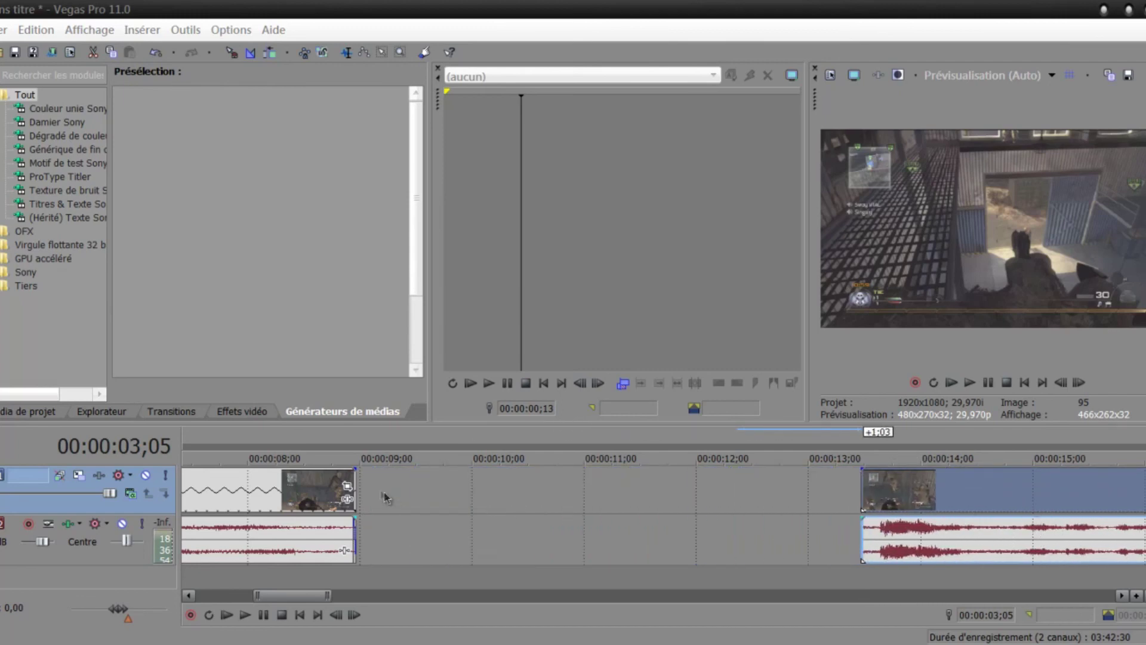
Time-stretch the first part of the clip by about 3;21 and move the second part back 0;24 to meet it.
drag(356, 482, 770, 487)
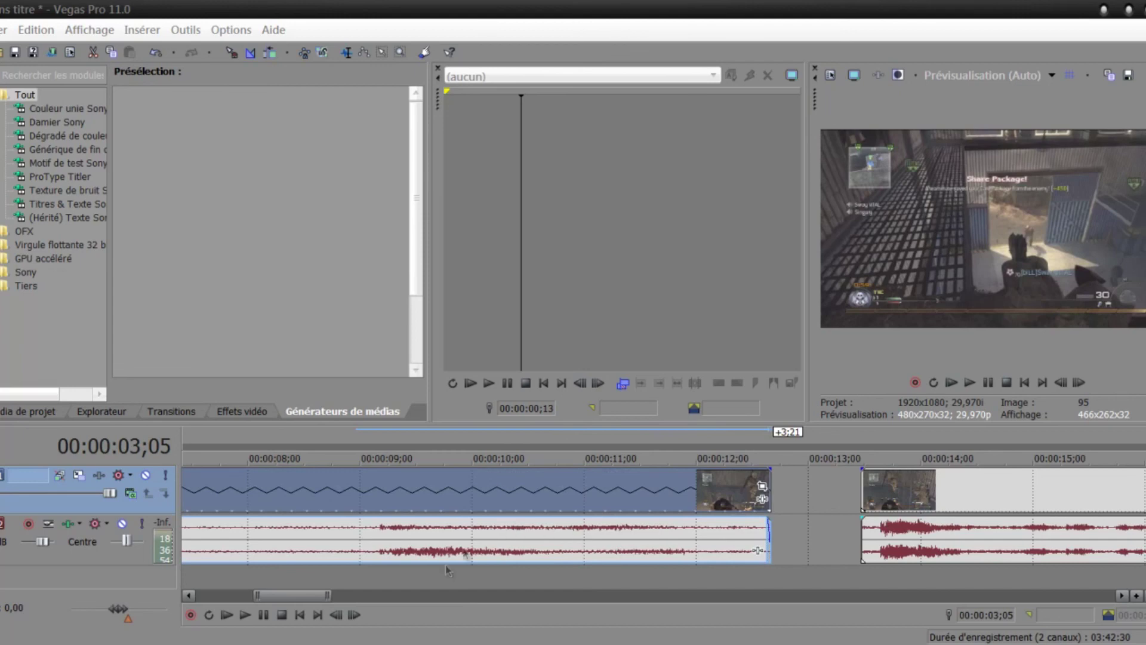
drag(919, 504, 830, 494)
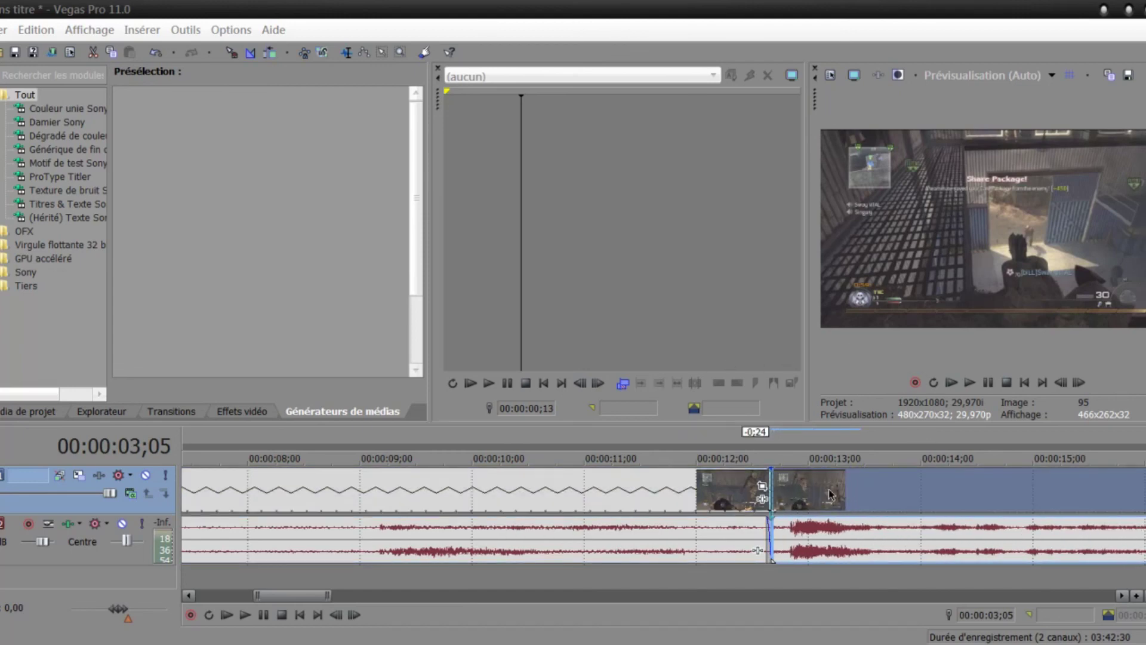
Play the project from its start and lower the audio gain of the first part to silence.
click(952, 382)
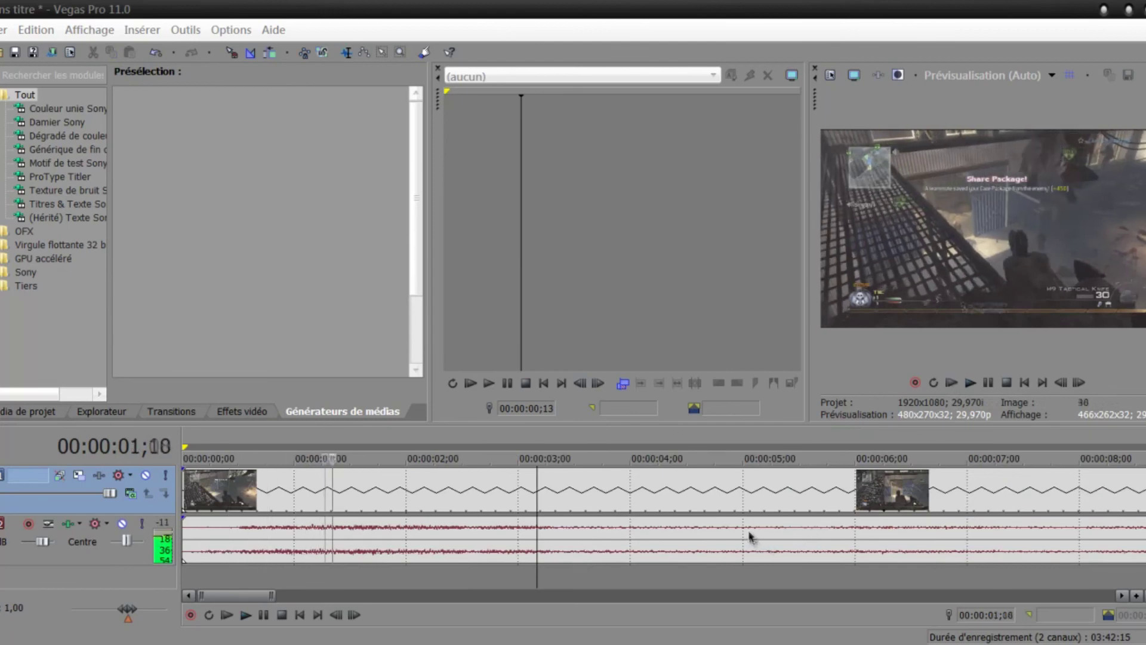
drag(752, 529, 750, 584)
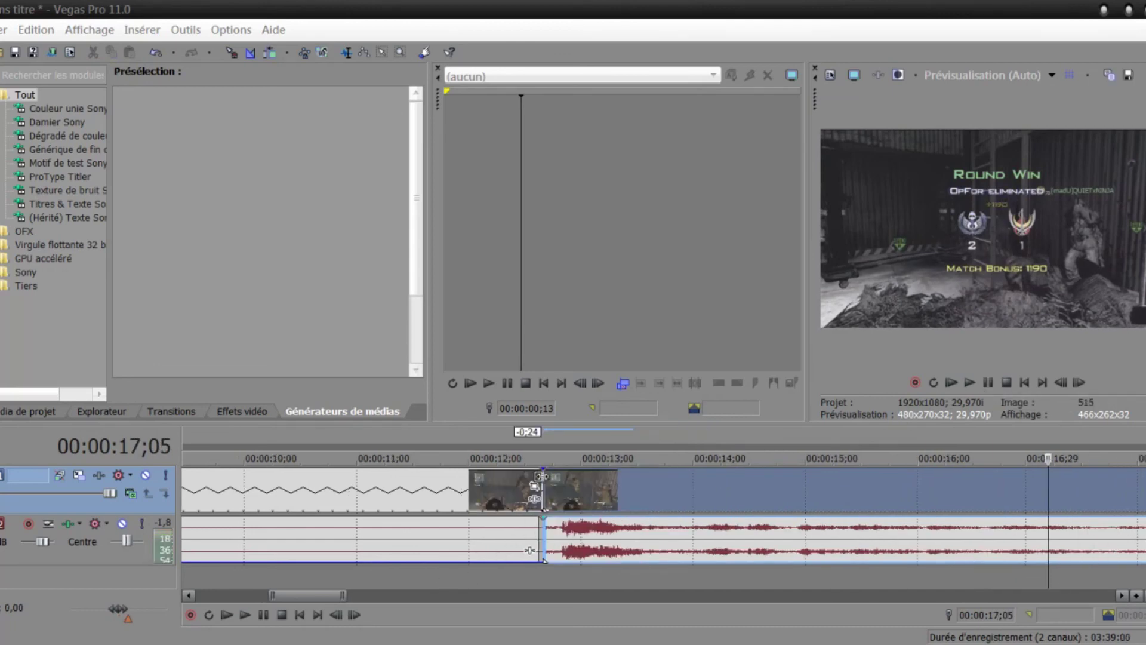
Time-compress the first part by about 9;27 and play the result from the start, pausing at 00:00:02;06.
drag(541, 477, 491, 481)
click(733, 568)
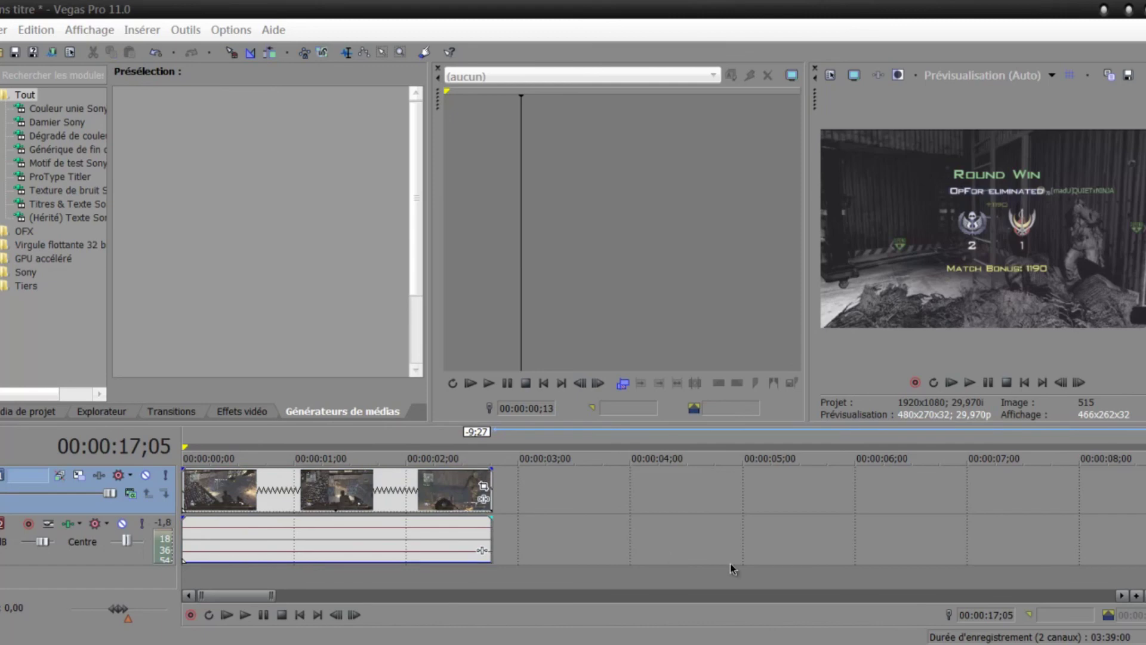
click(970, 382)
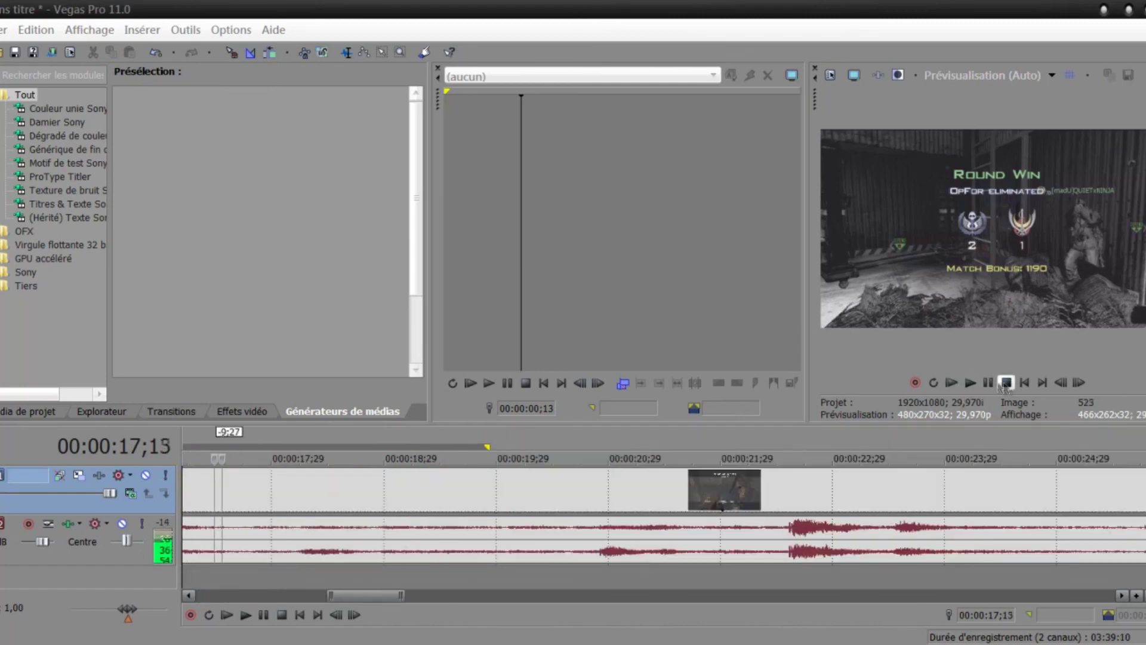
click(951, 382)
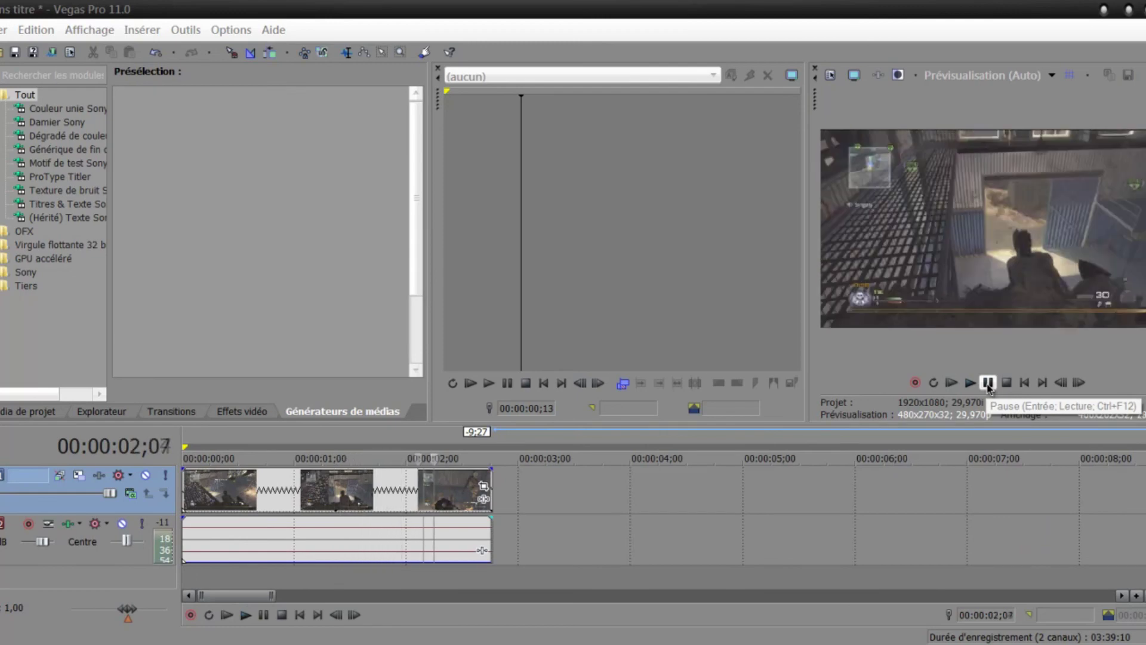
click(988, 383)
Set the time selection to the length of the first part and ungroup its video and audio.
click(431, 493)
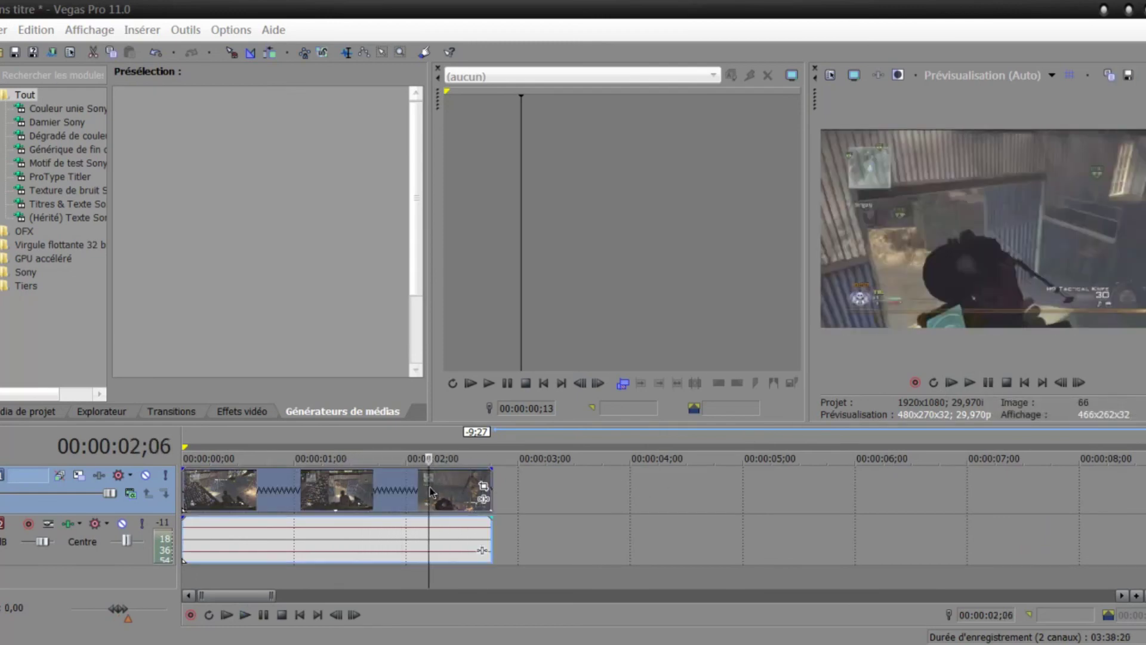
double_click(370, 493)
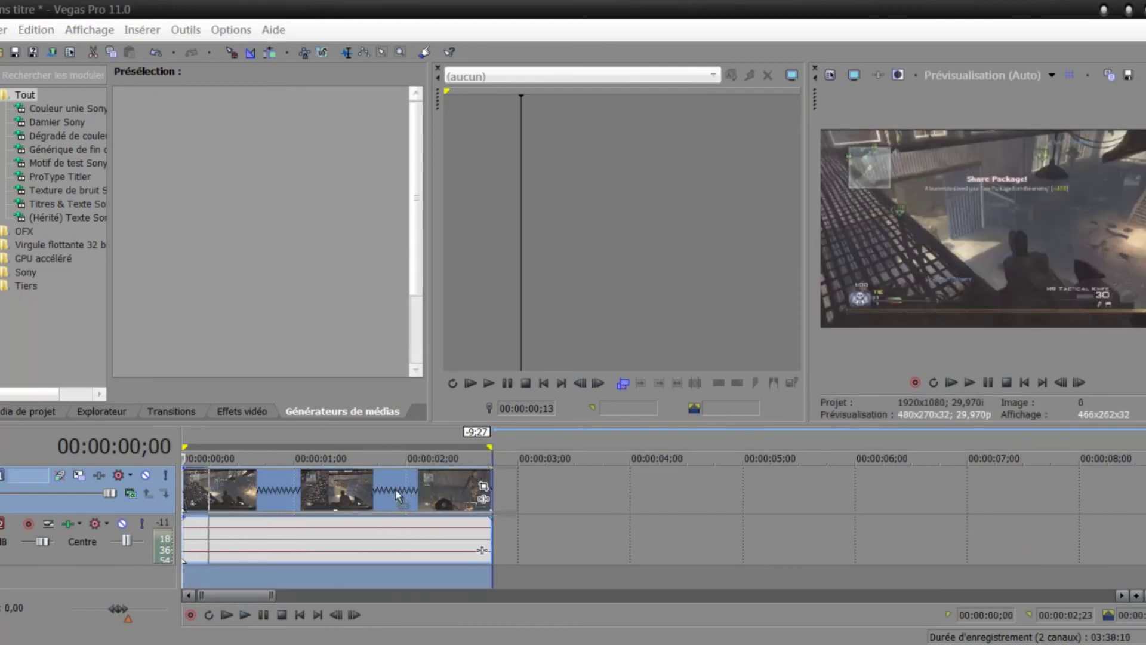
key(u)
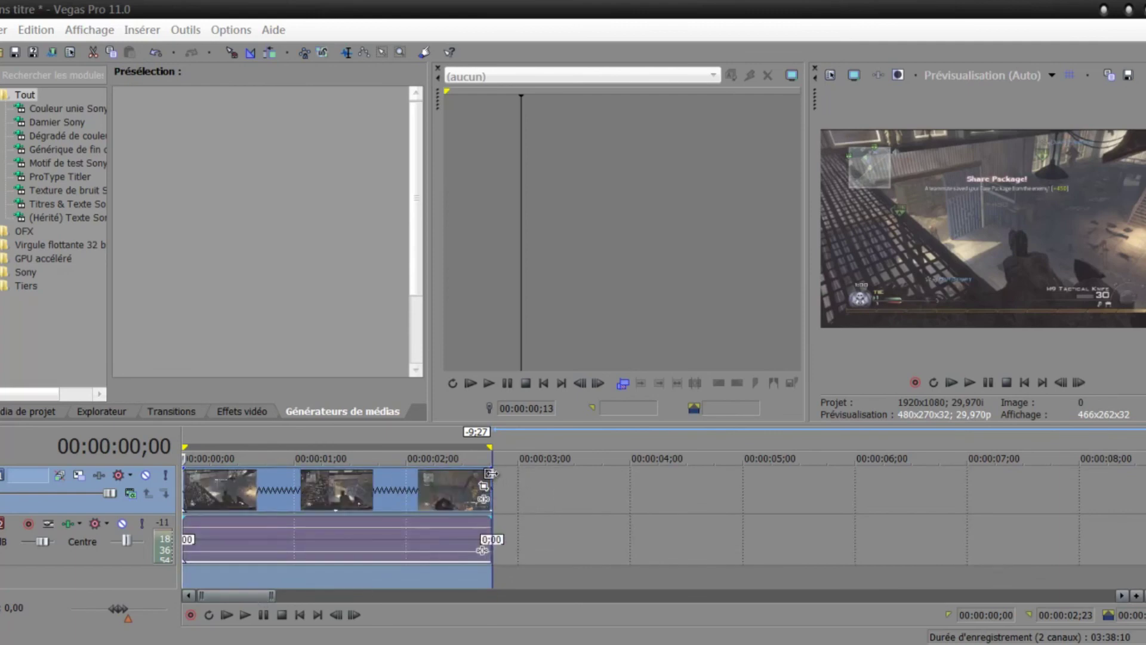
click(482, 550)
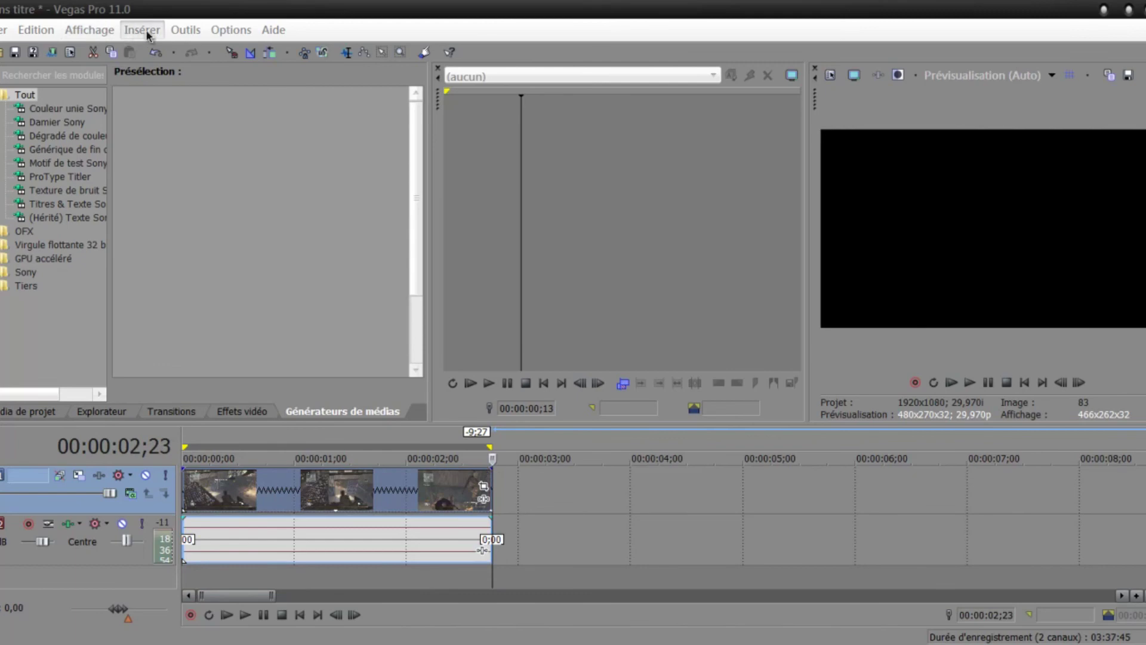
Undo the recent edits back to before the second part was moved and the first part was stretched by 3;21.
click(154, 53)
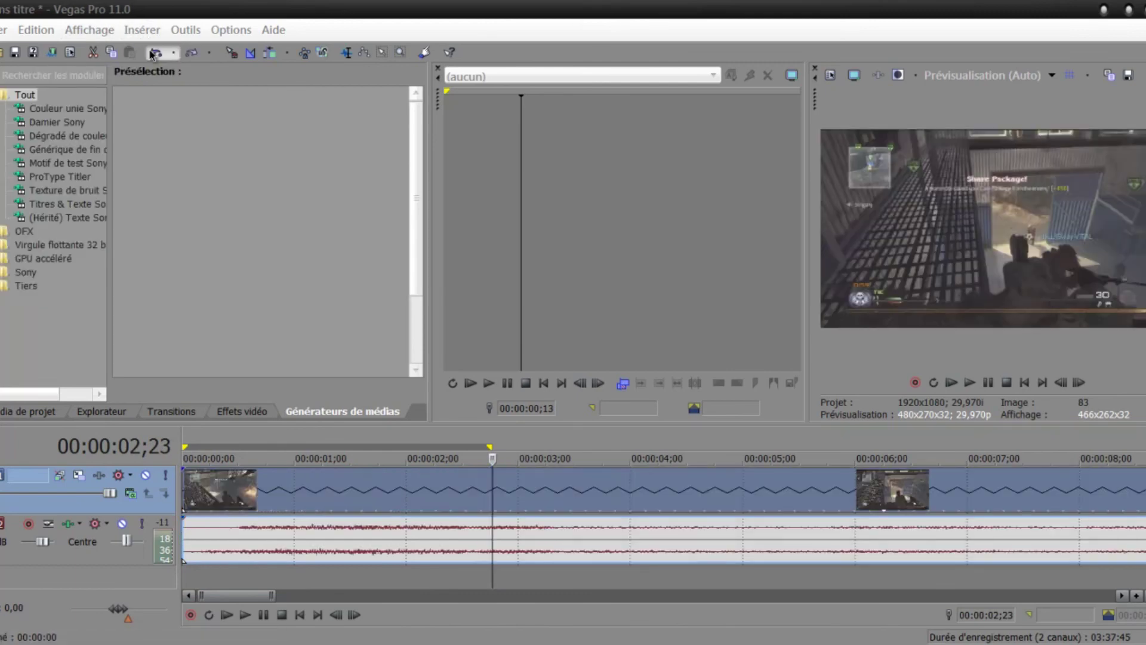
click(152, 55)
click(155, 53)
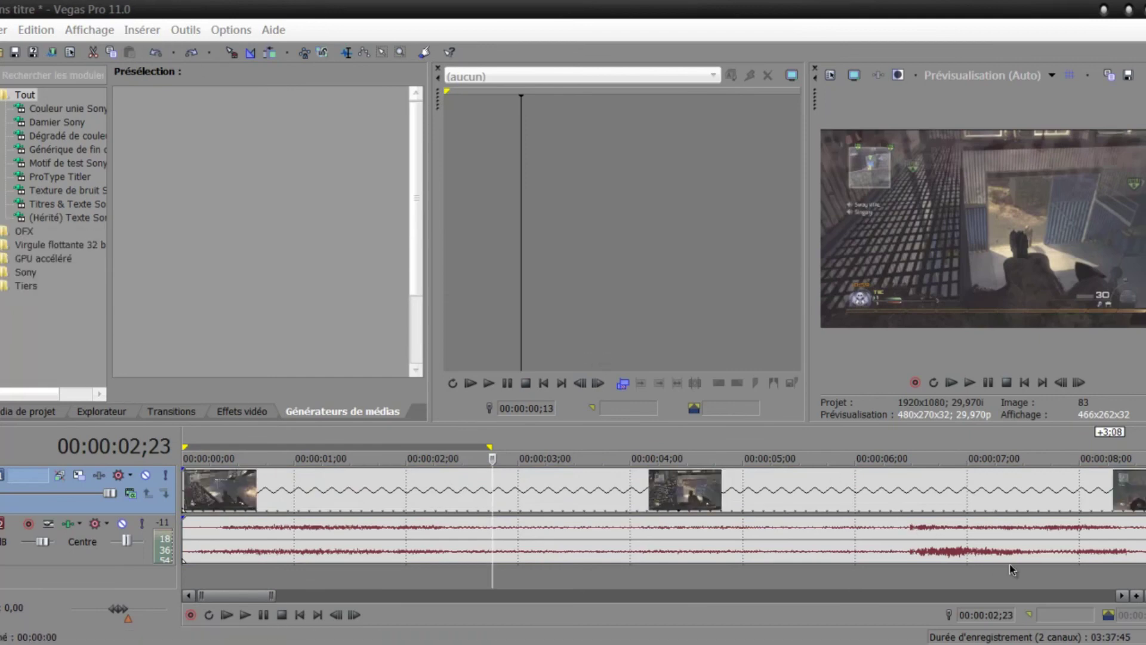
Shorten the first part of the clip and move the second part back by about 2;06 to meet it.
drag(272, 595, 882, 634)
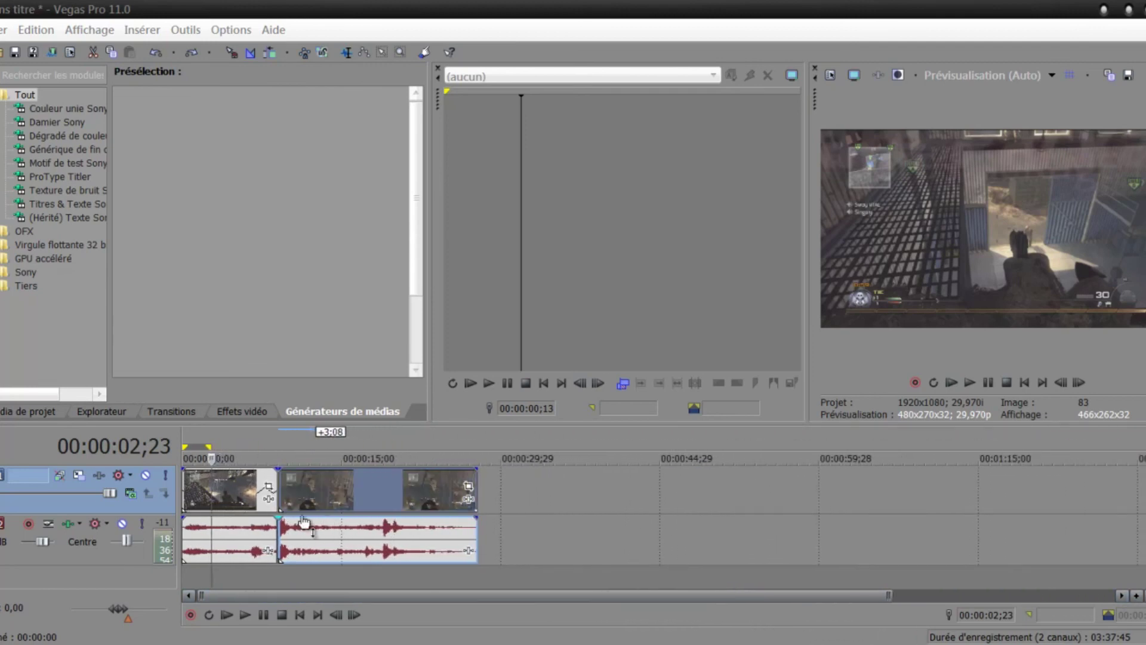
drag(275, 477, 254, 477)
drag(326, 490, 303, 491)
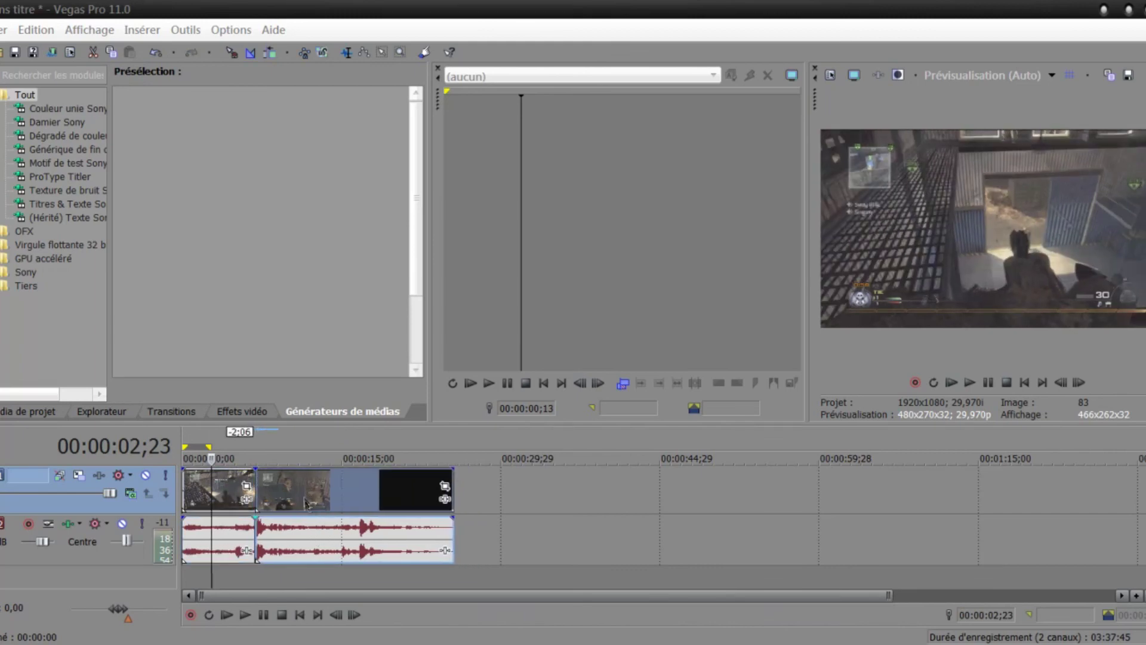
Add a video fade-out to the end of the second part, spanning its black final section.
click(295, 488)
click(346, 493)
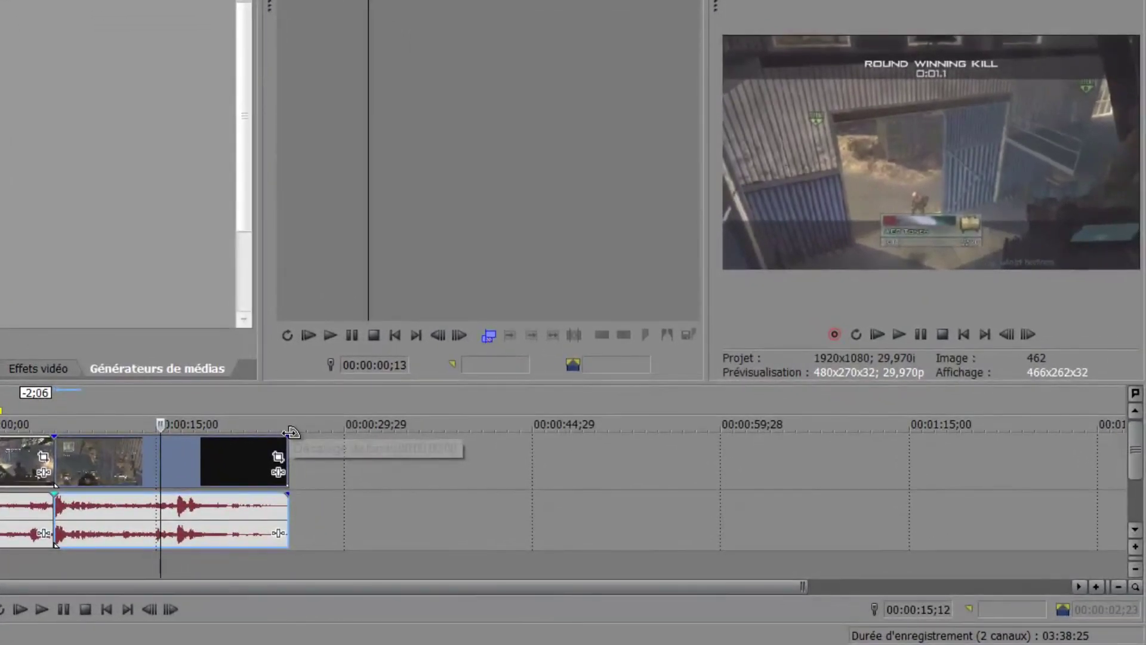
drag(455, 465, 448, 465)
drag(283, 431, 205, 450)
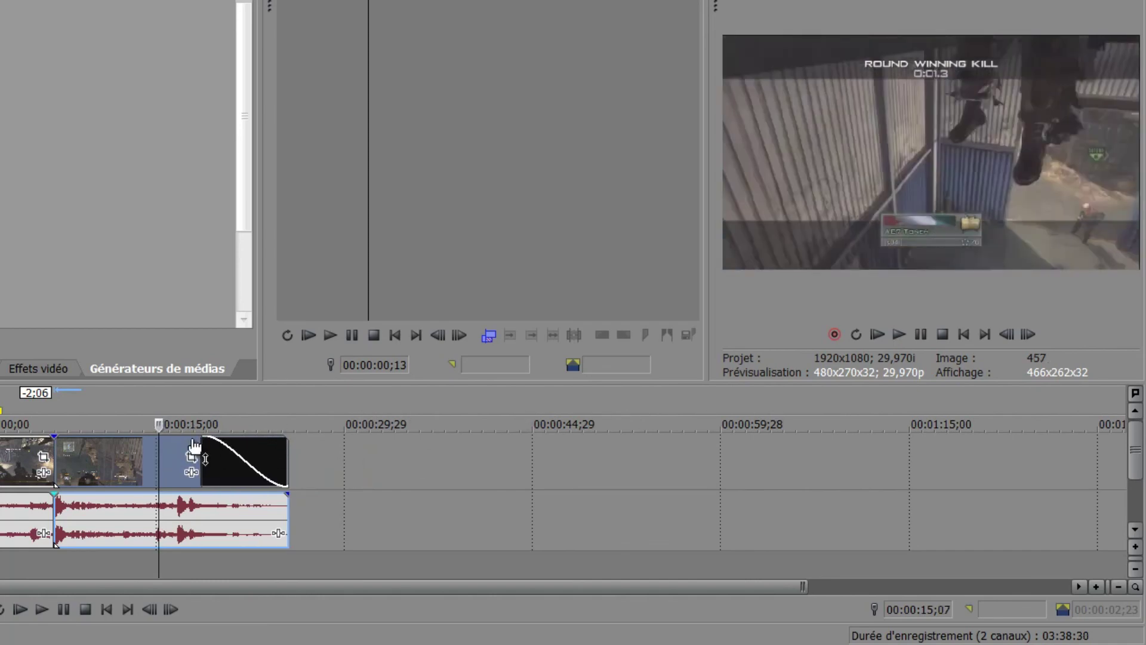
Play the faded ending of the second part and remove the fade-out from it.
click(899, 334)
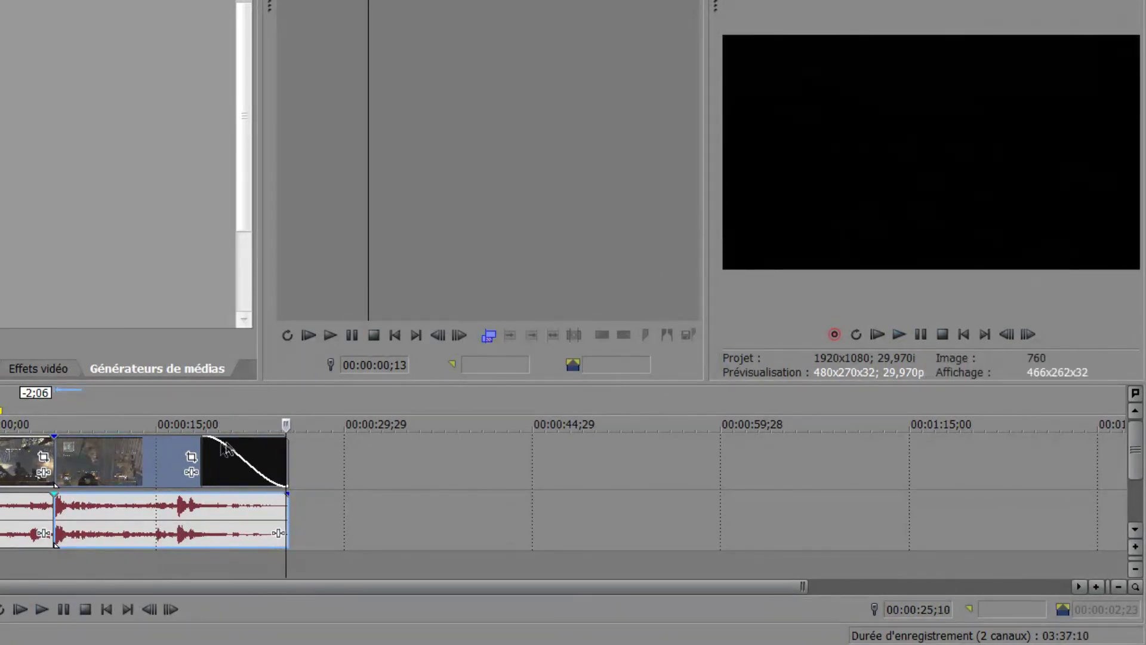
drag(210, 440, 289, 455)
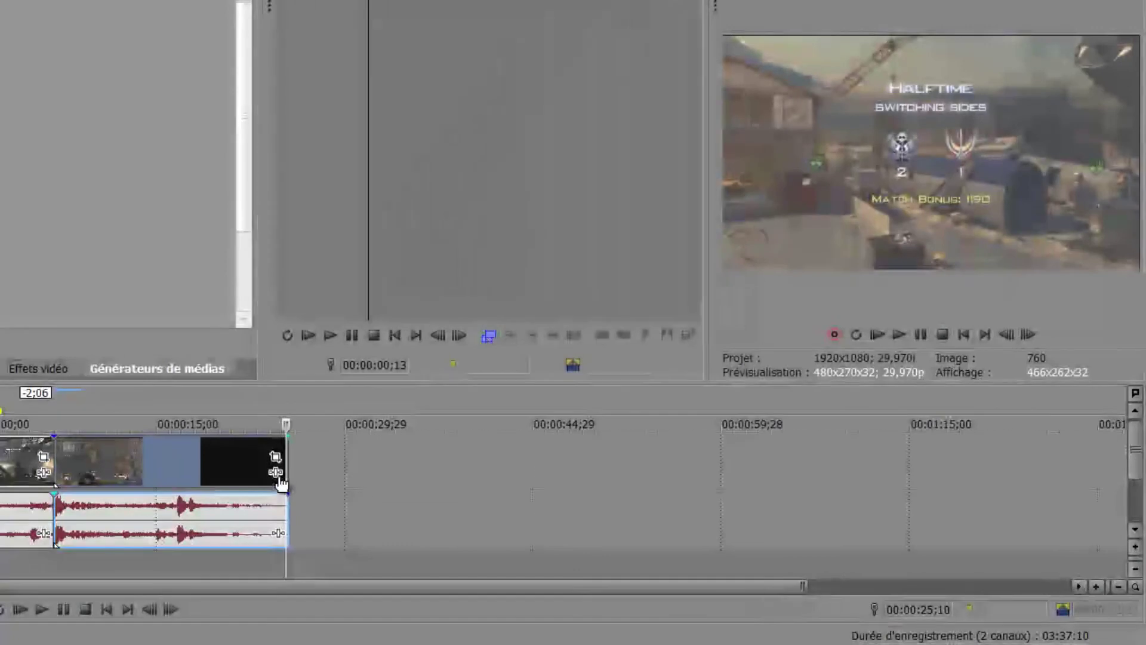
Open the event pan/crop of the second part and try to resize the crop frame by its corner.
click(277, 458)
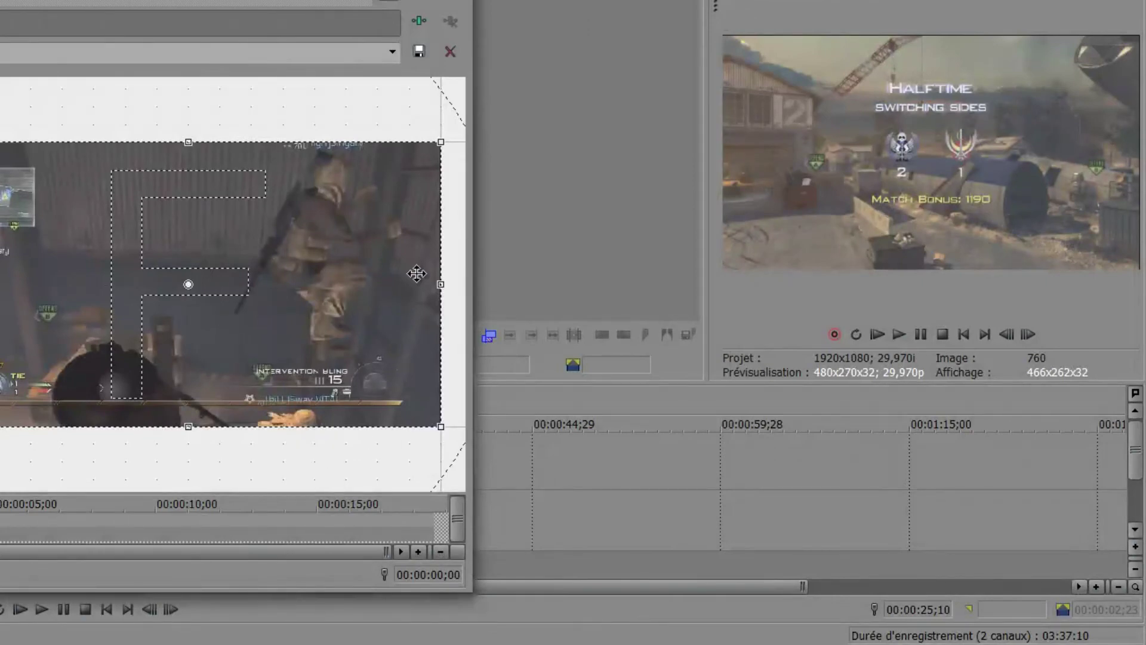
drag(440, 429, 468, 429)
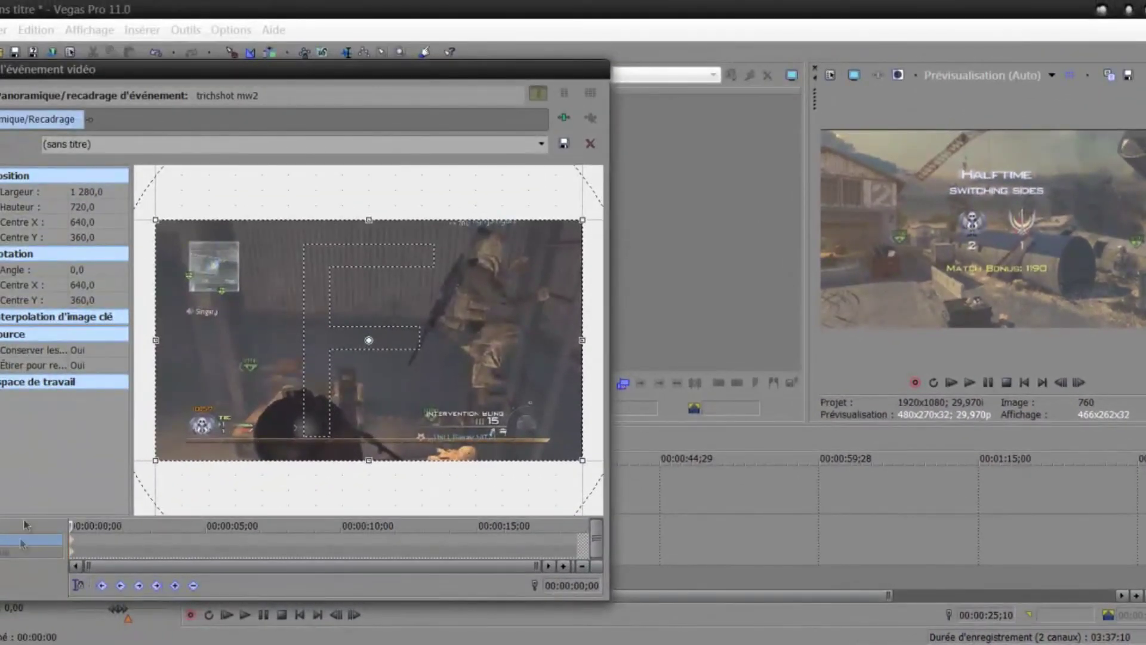
Enable the mask for the second part and draw a closed rectangular mask around the minimap in the frame.
click(2, 552)
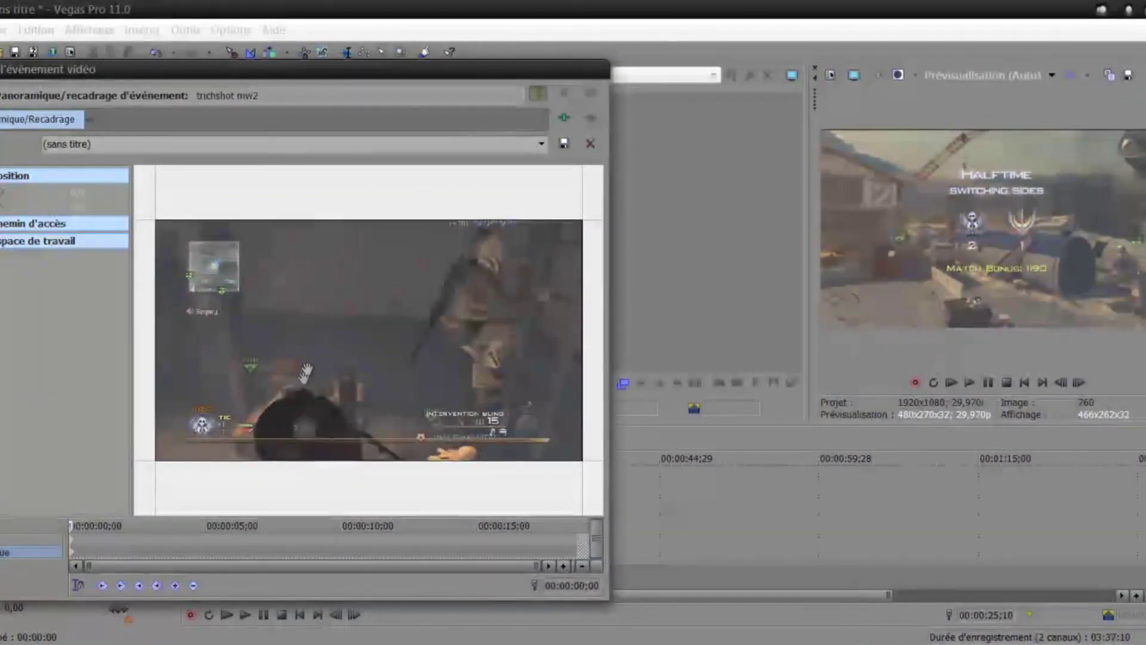
drag(218, 71, 340, 137)
click(88, 276)
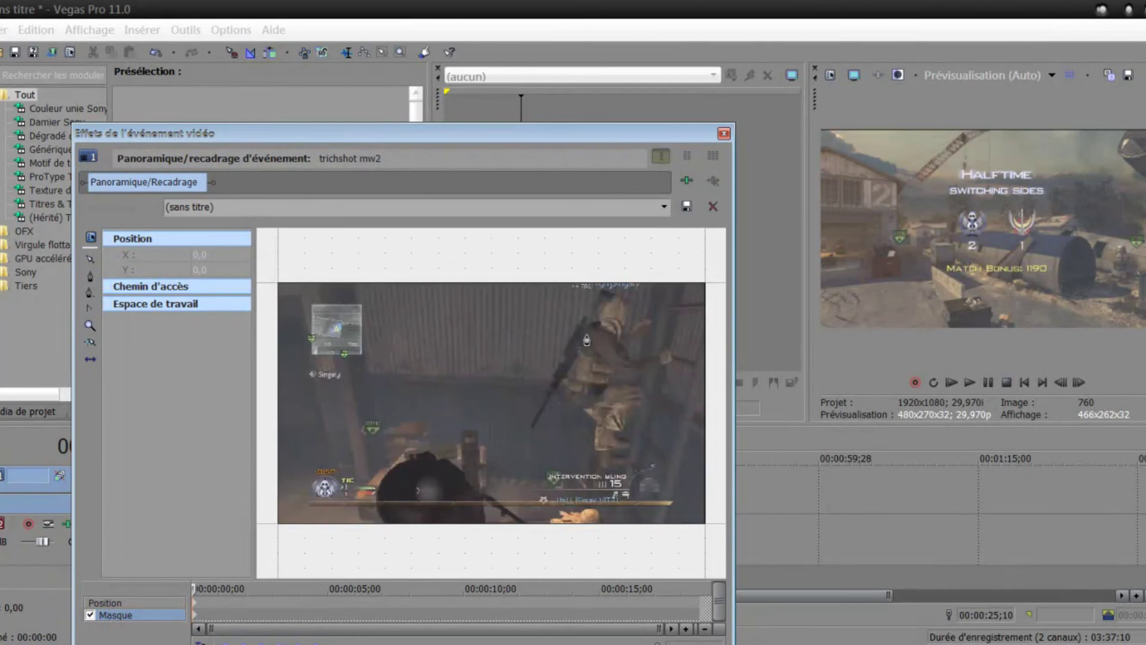
click(361, 307)
click(362, 355)
click(312, 355)
click(312, 307)
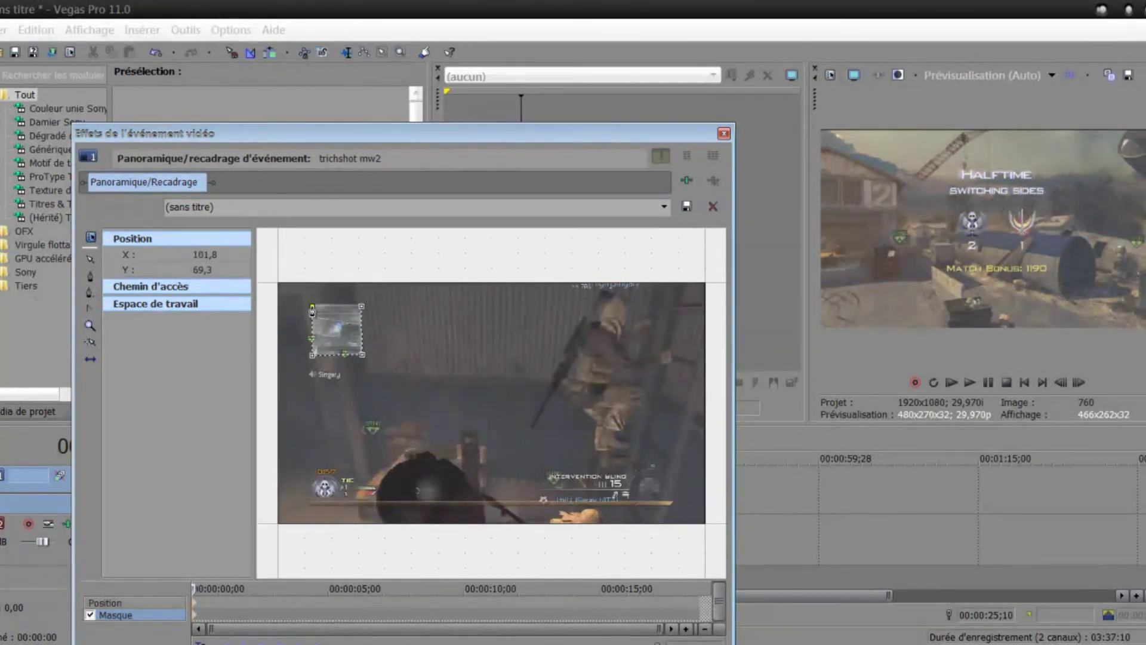
click(361, 307)
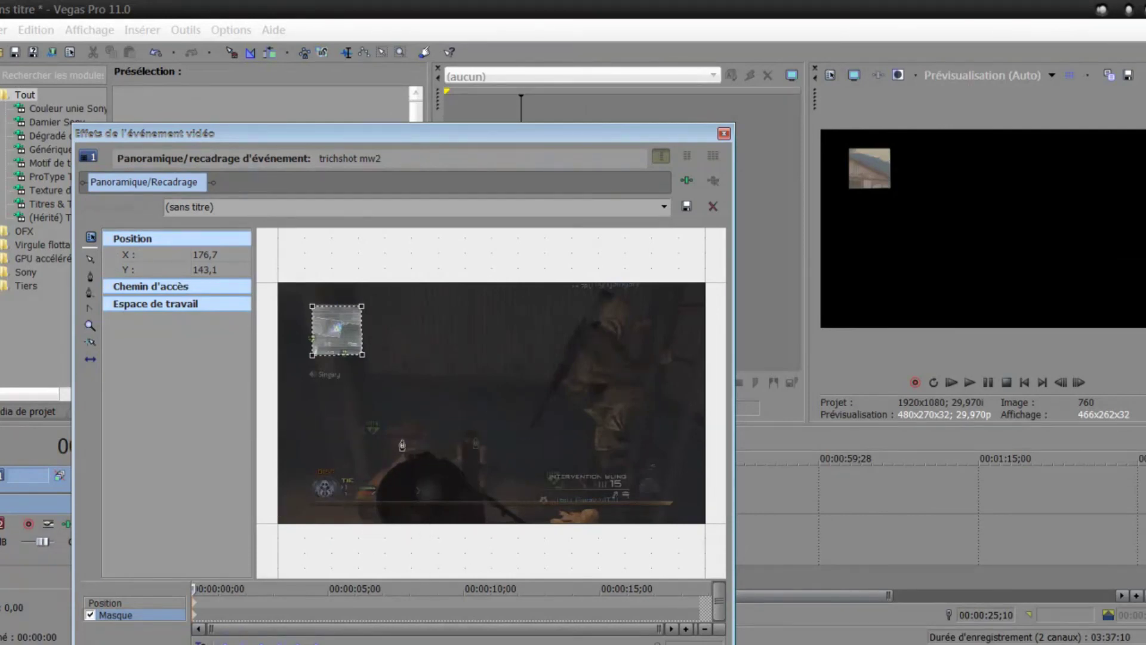
Disable the minimap mask and close the event effects window.
click(90, 615)
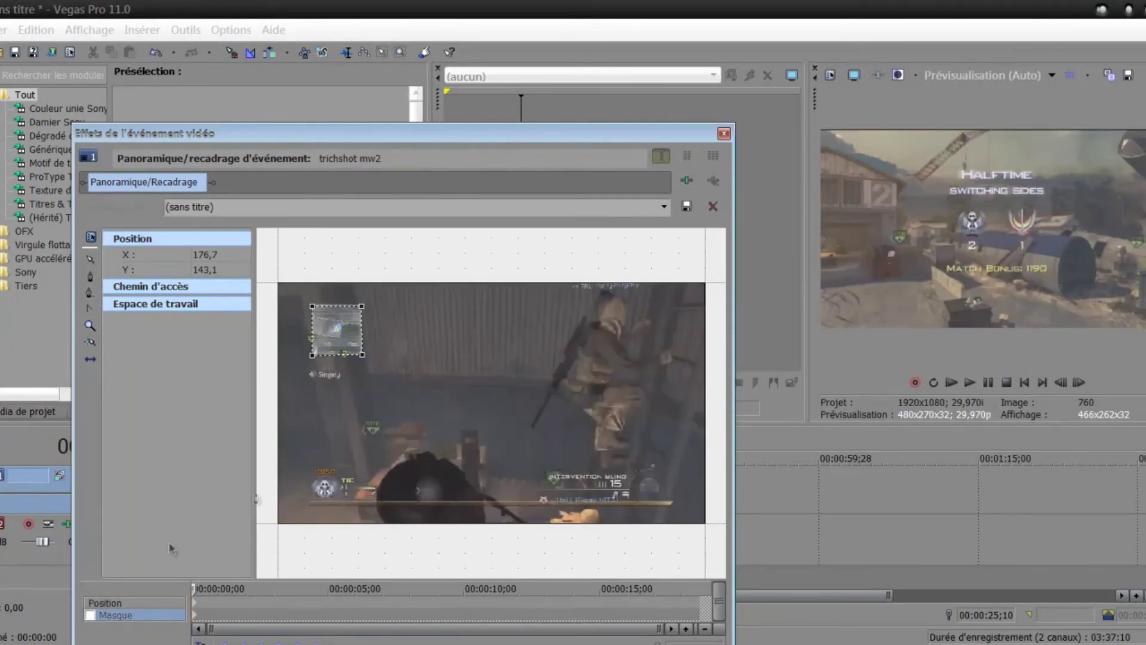
click(729, 135)
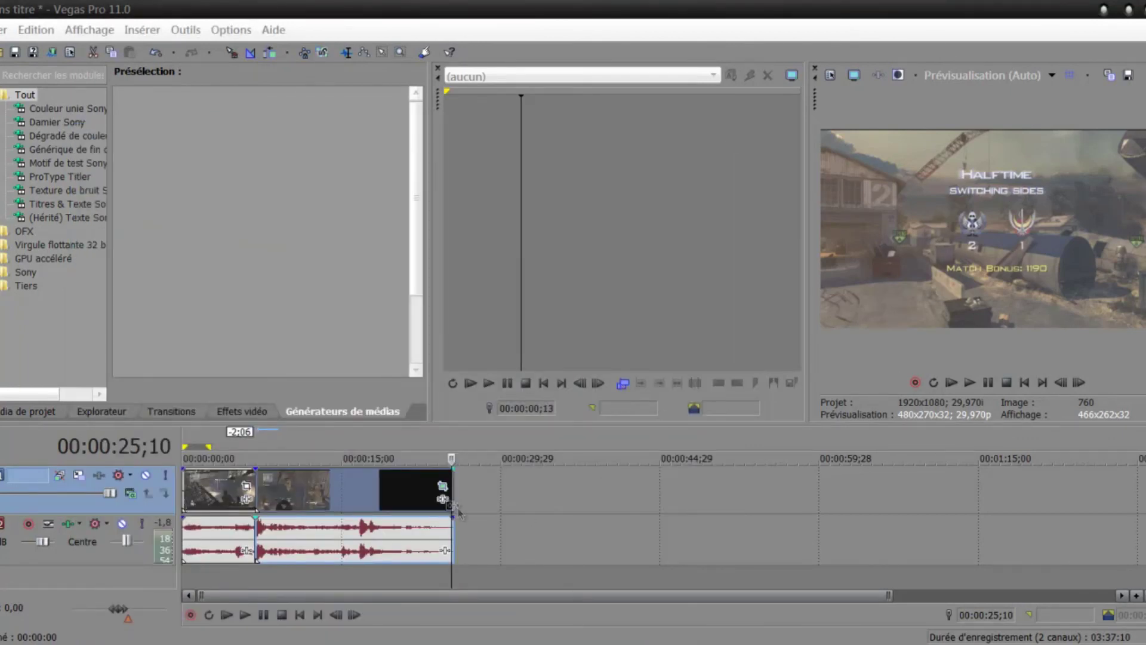
Add the Incrustation en chrominance Sony effect to the second part with its default settings and close the effects window.
click(443, 485)
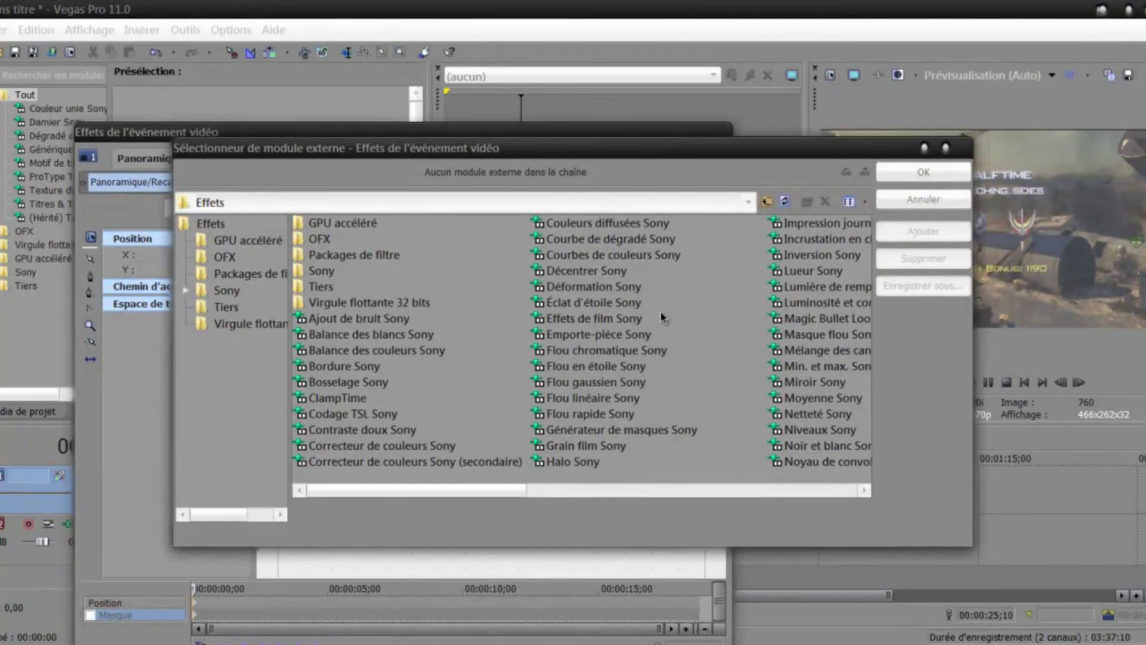
click(794, 240)
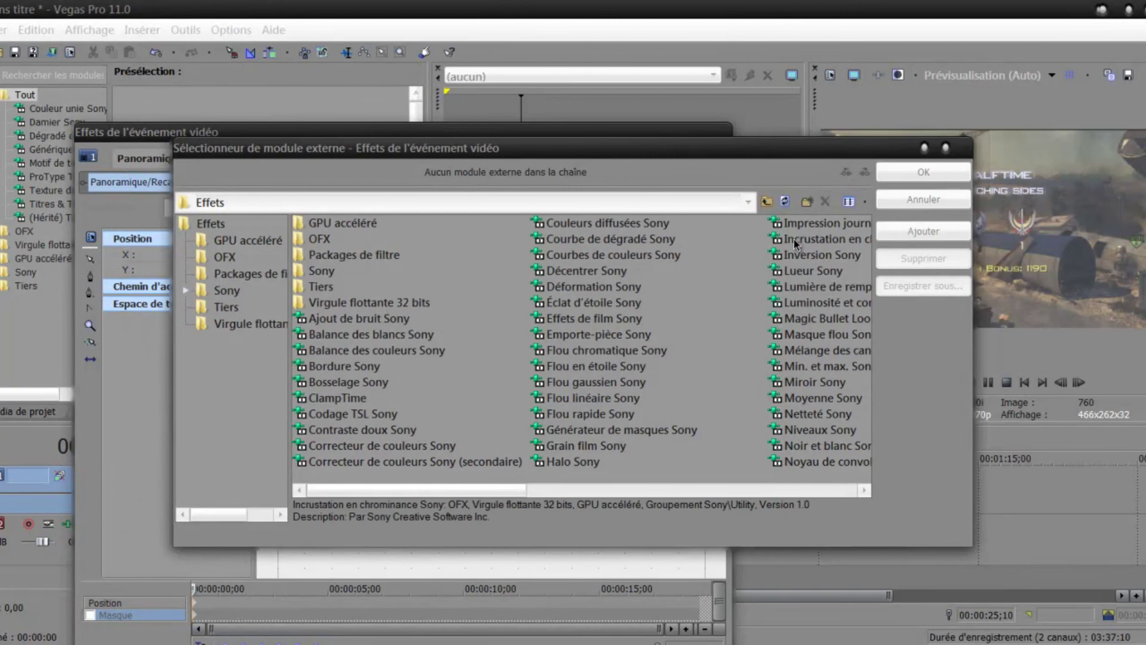
key(Right)
double_click(599, 240)
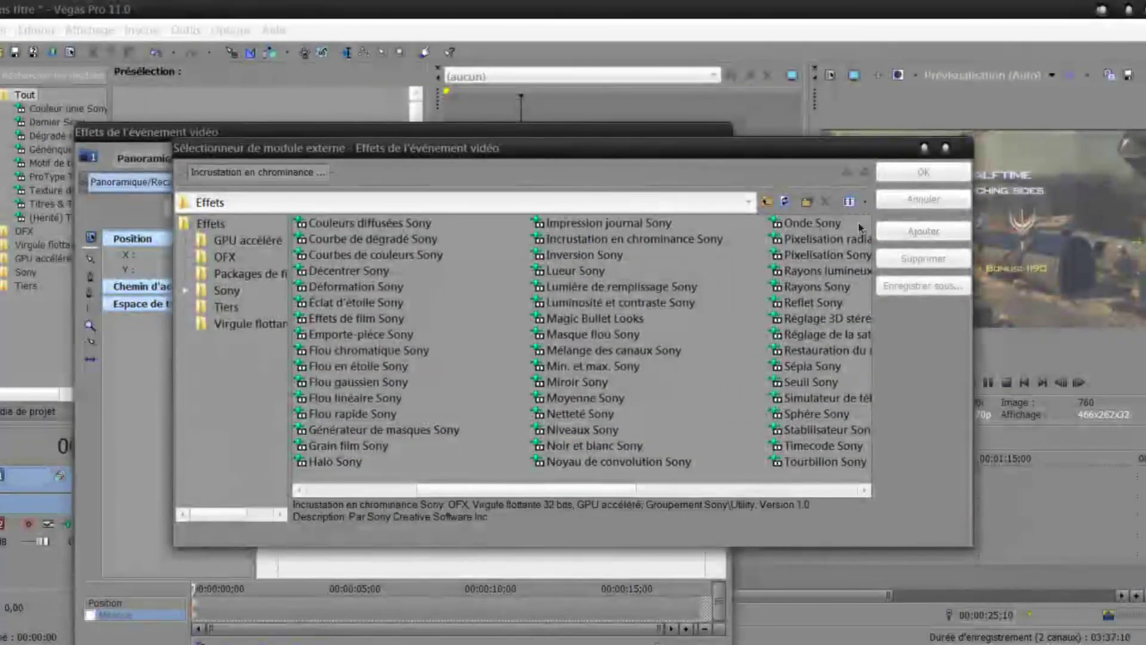
click(923, 173)
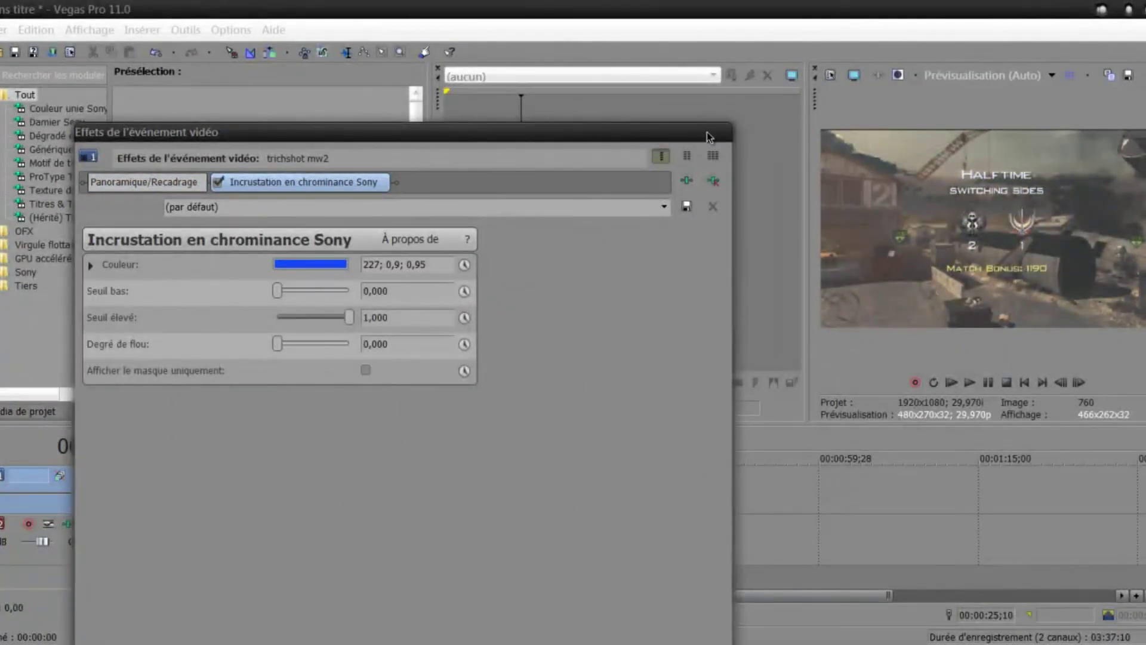
click(725, 135)
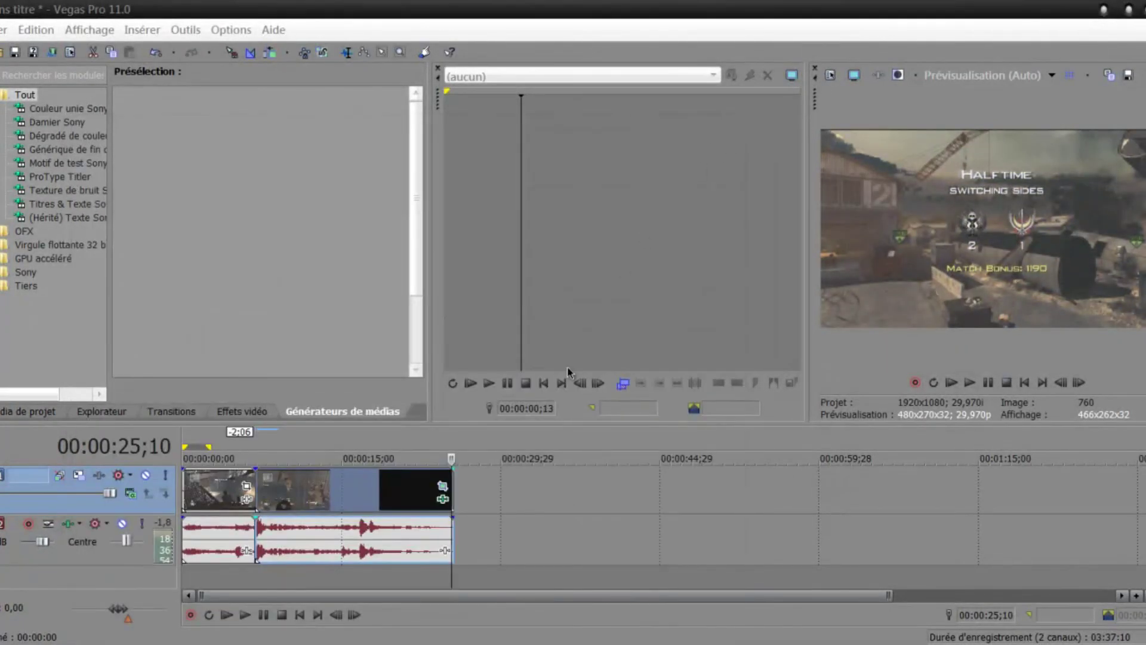
Set the loop region over both parts of the clip, from the timeline start to 00:00:25;17.
click(356, 481)
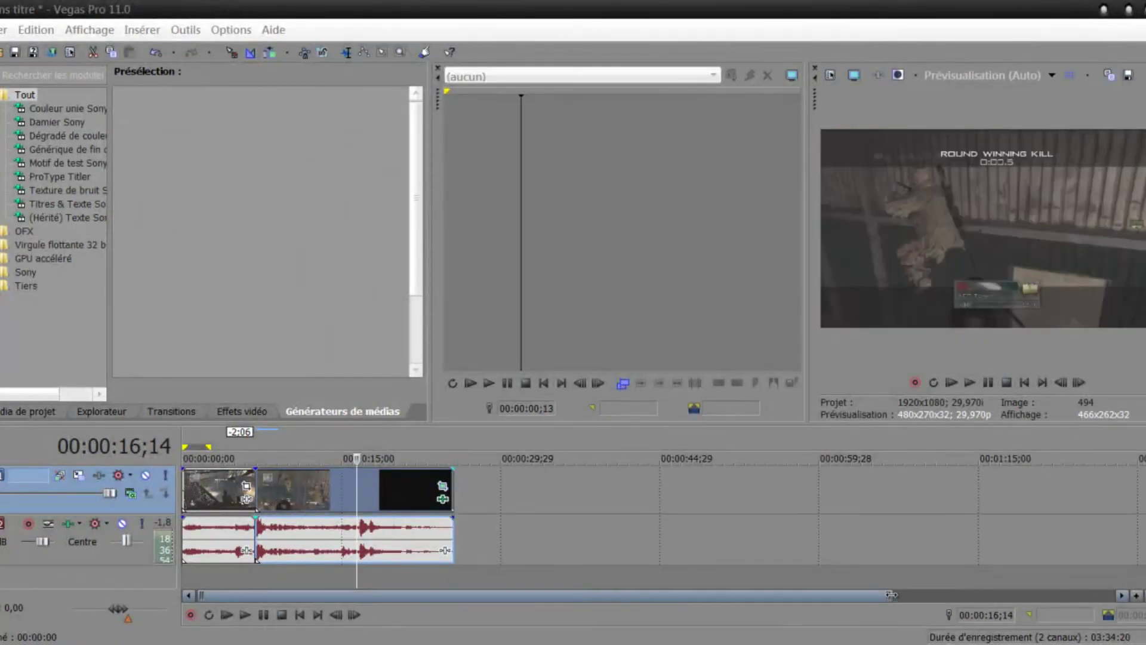
drag(891, 595, 914, 588)
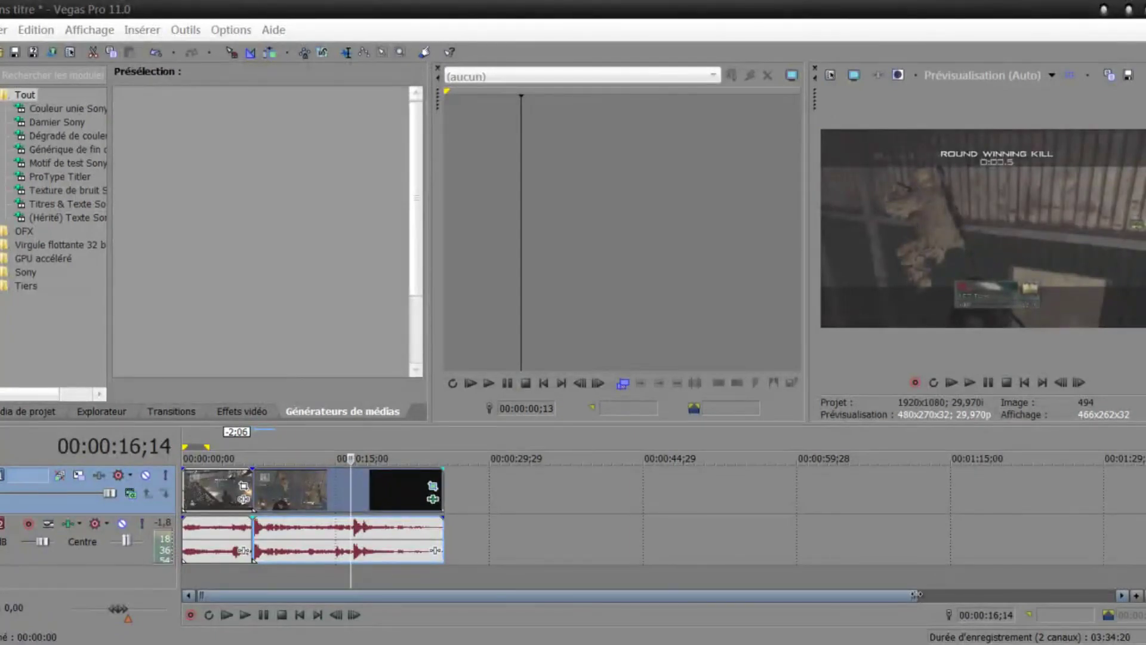
drag(916, 595, 124, 576)
drag(208, 595, 588, 600)
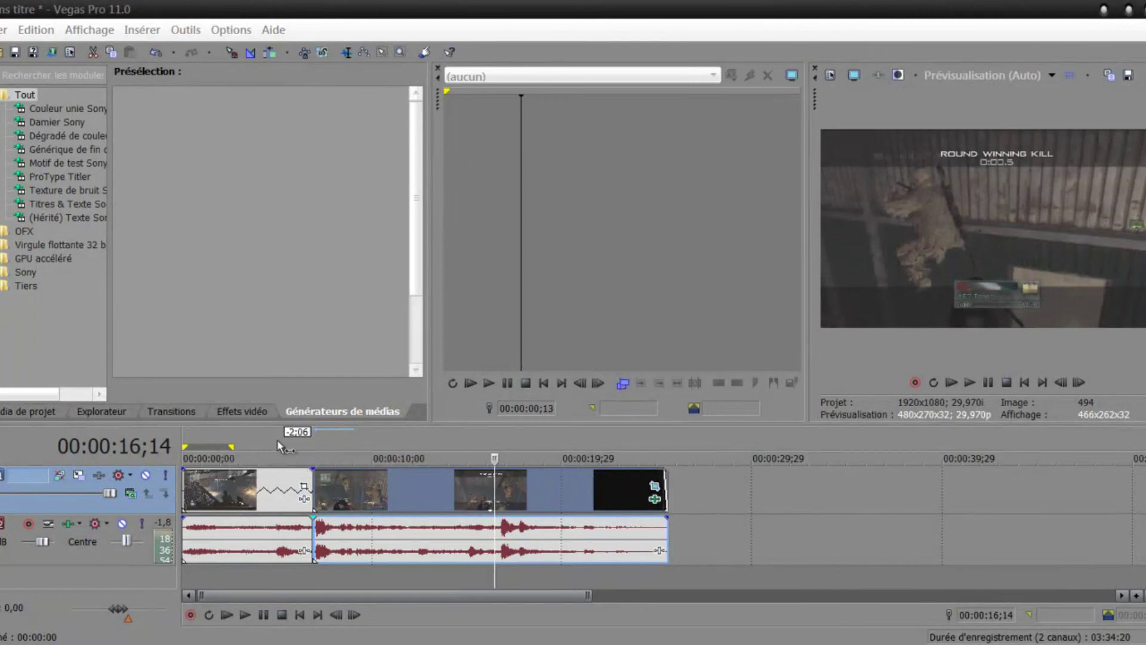
double_click(469, 442)
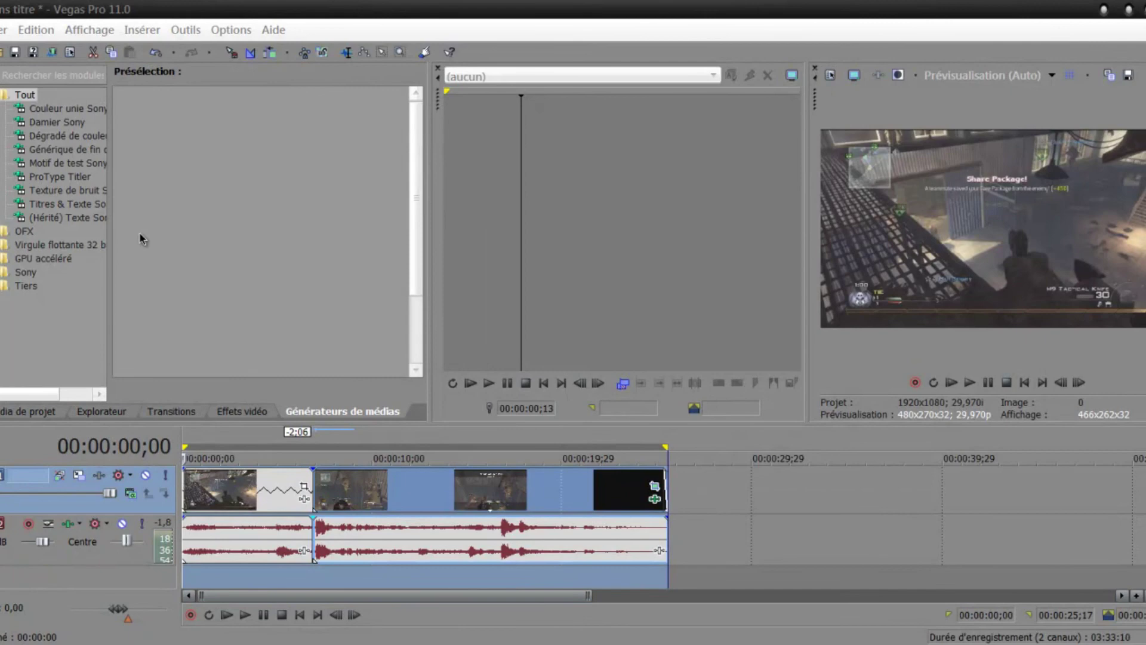
Open the render settings, show all output formats and examine the MainConcept AVC/AAC (*.mp4) templates.
click(55, 56)
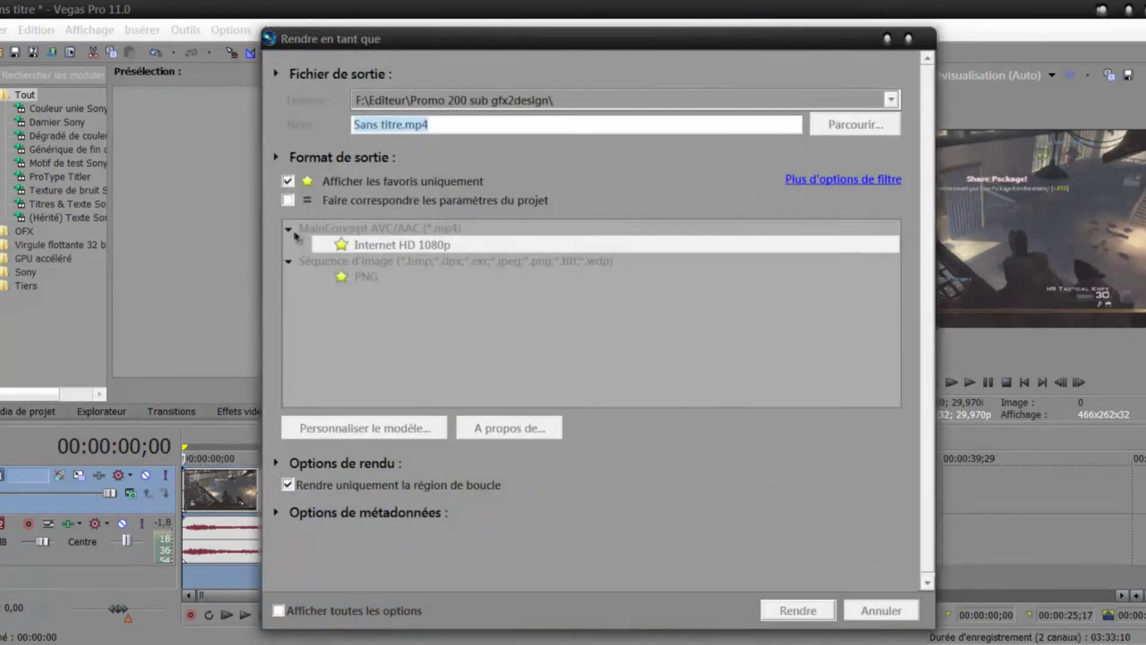
click(289, 181)
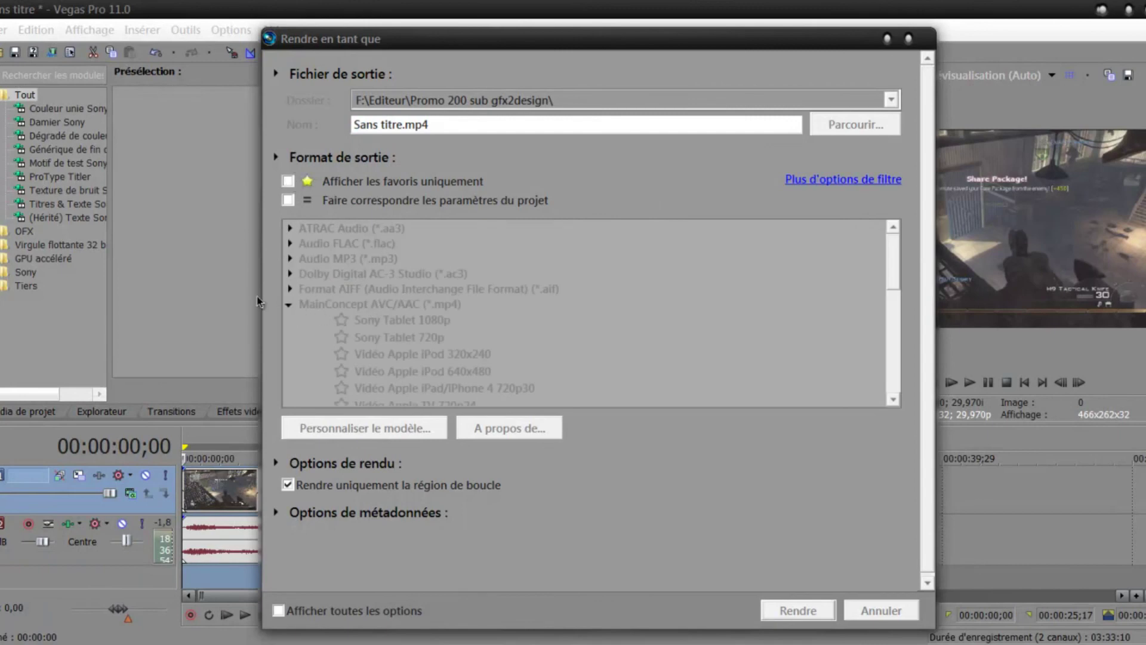
click(289, 304)
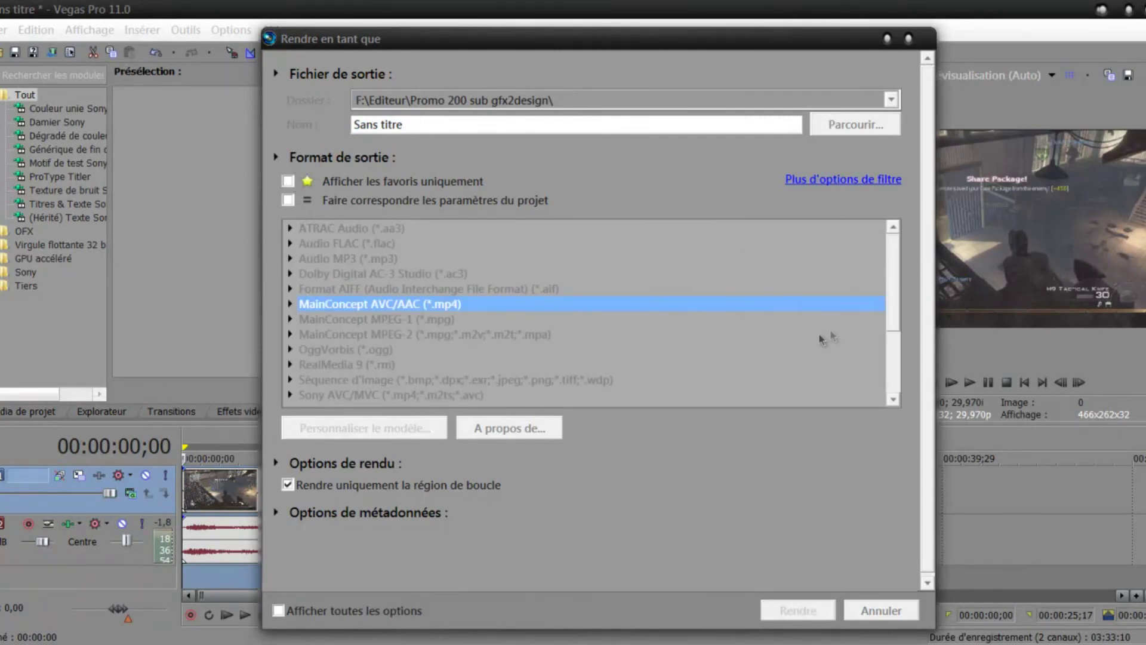
click(791, 347)
drag(892, 300, 892, 300)
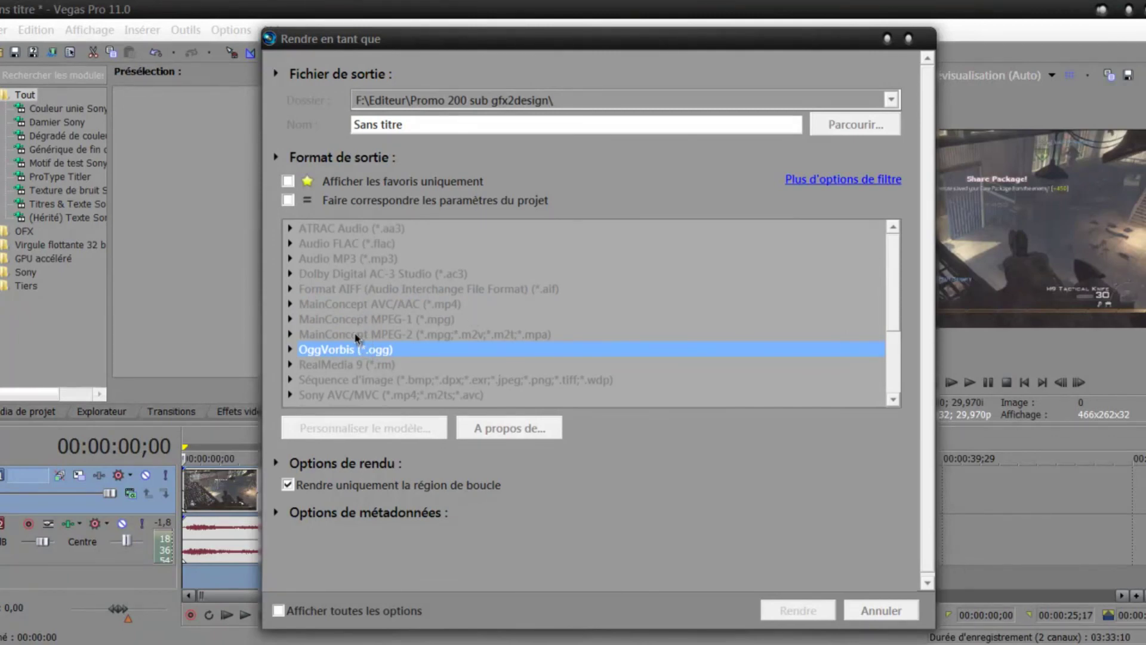
click(349, 305)
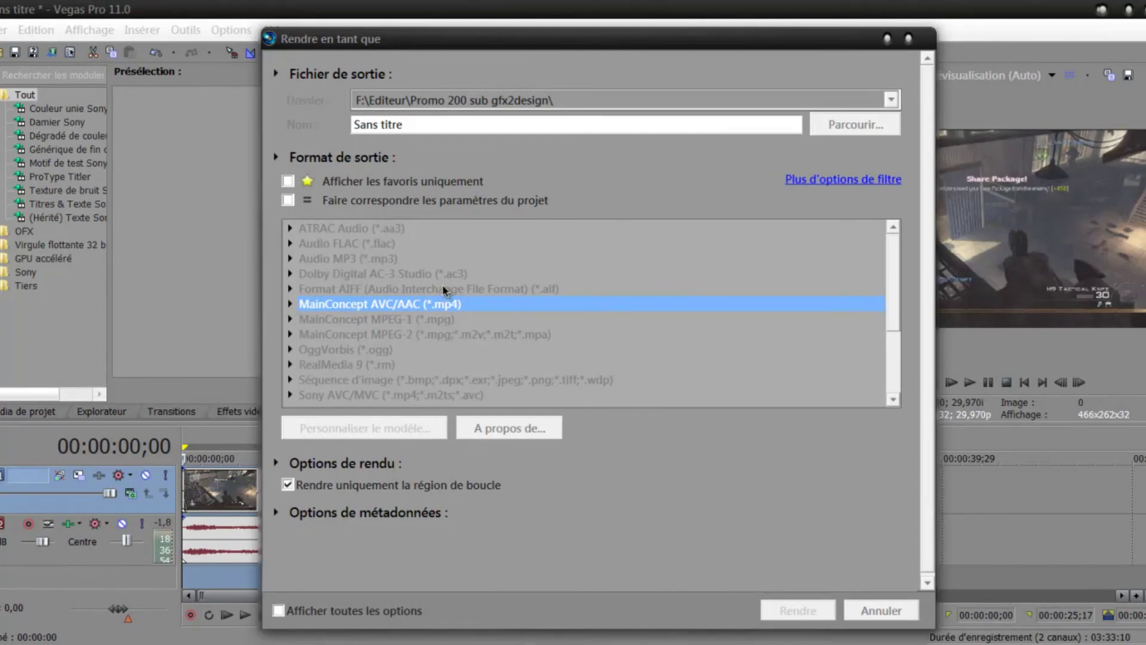
click(290, 304)
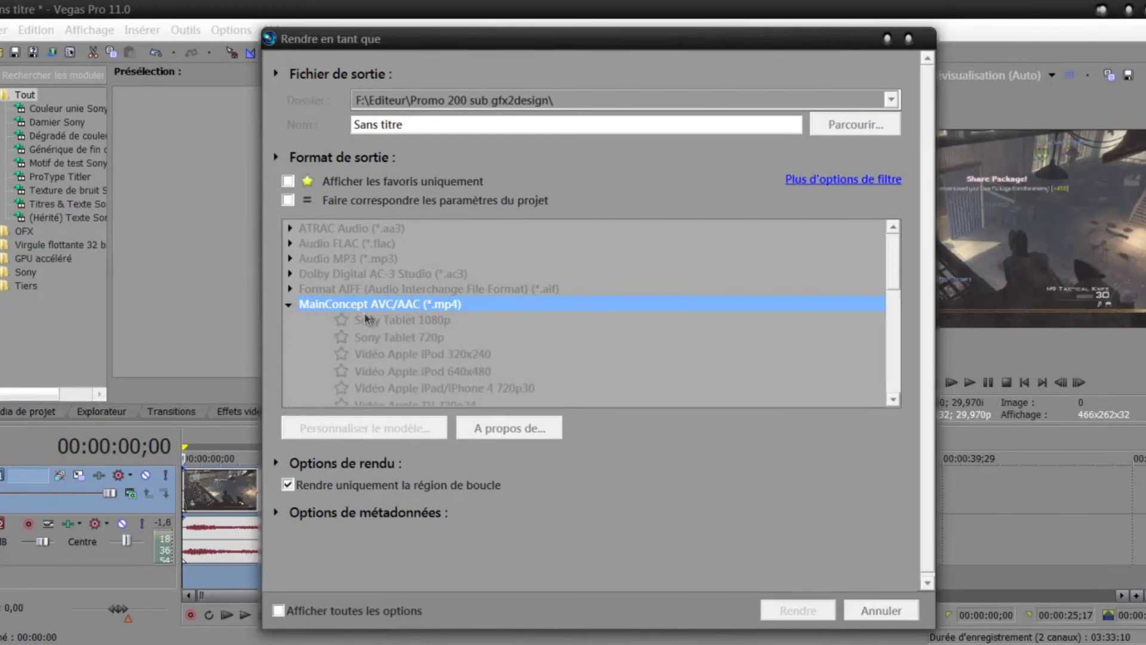
drag(896, 286, 893, 315)
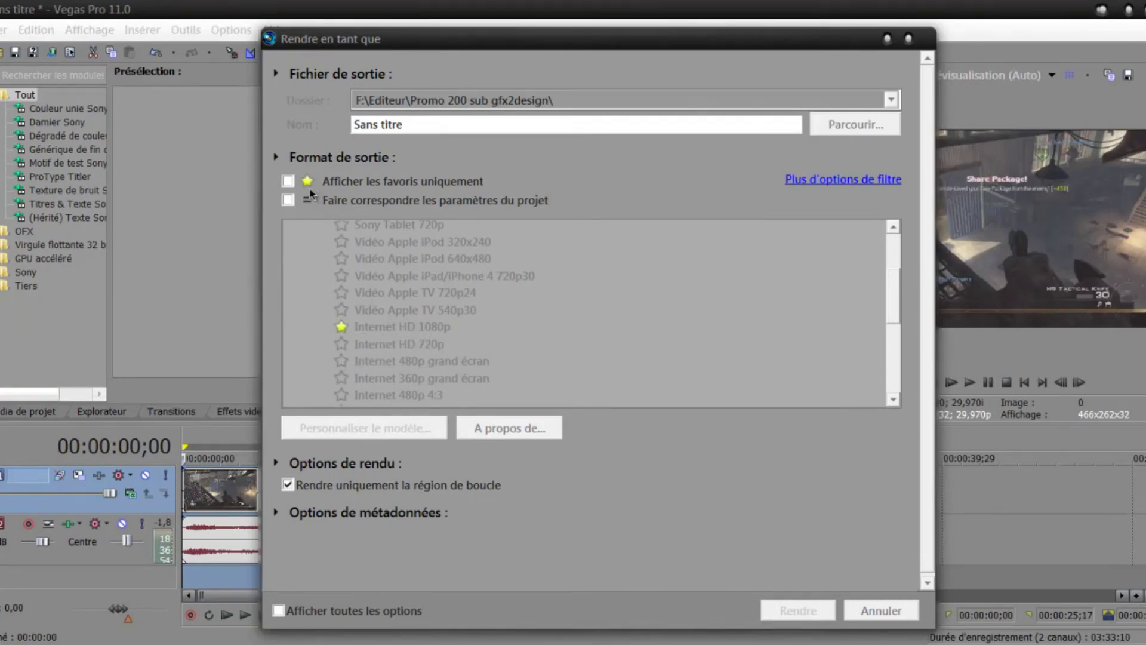
Restrict the render templates to favourites only and close the render settings without rendering.
click(289, 184)
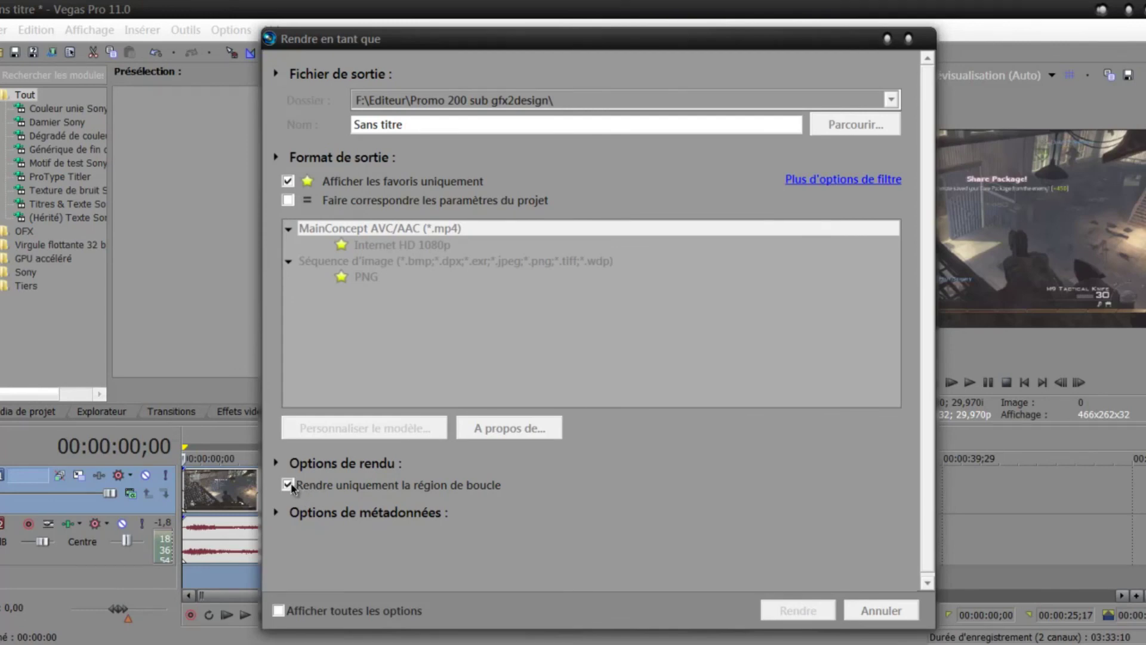
drag(668, 41, 1131, 128)
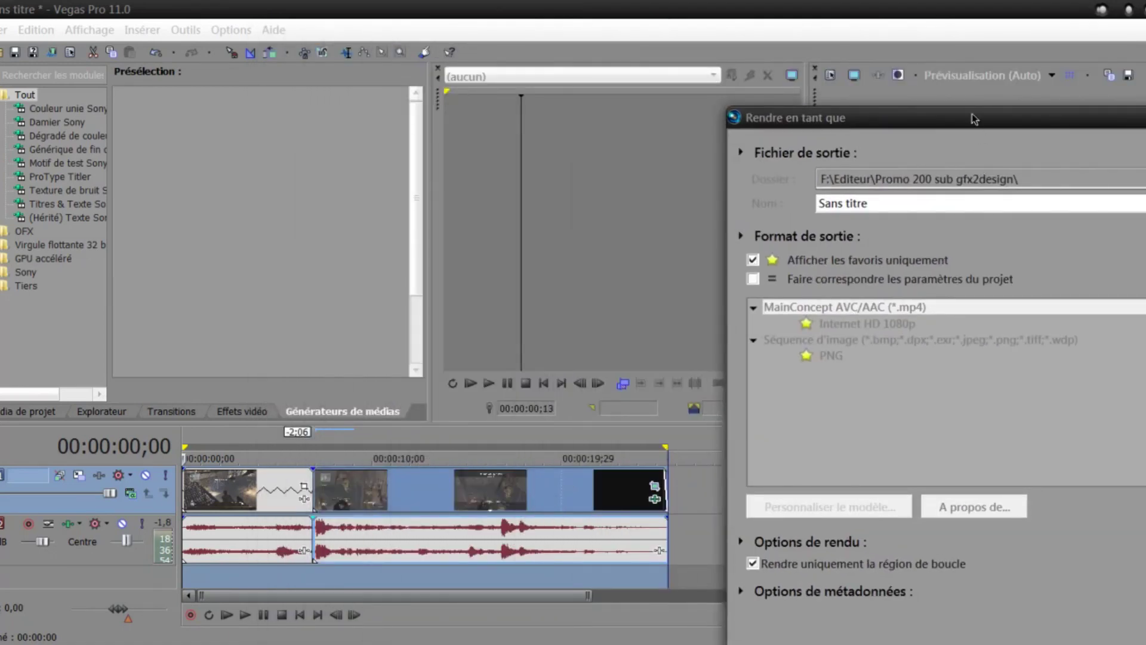
drag(974, 122, 544, 79)
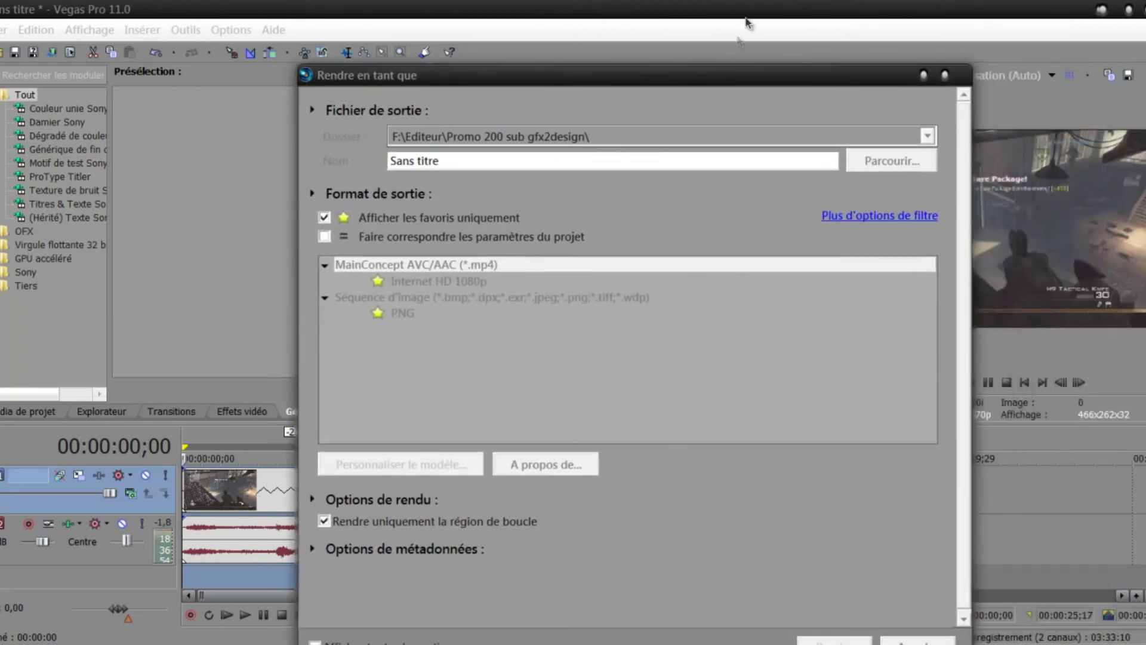
drag(731, 76, 725, 55)
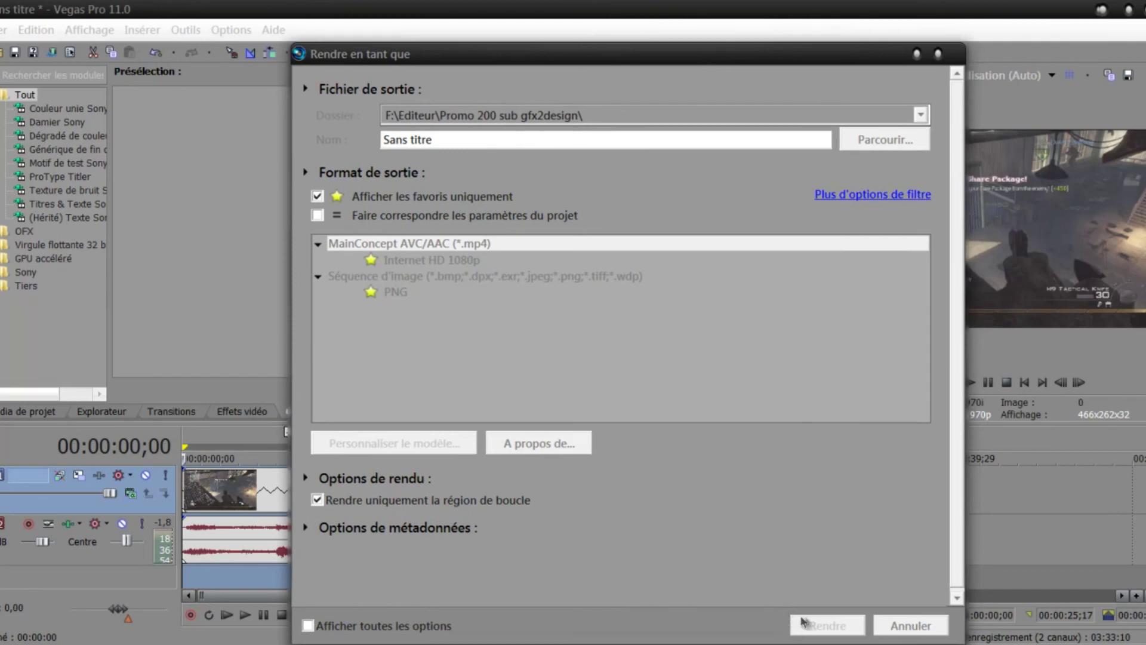
click(939, 58)
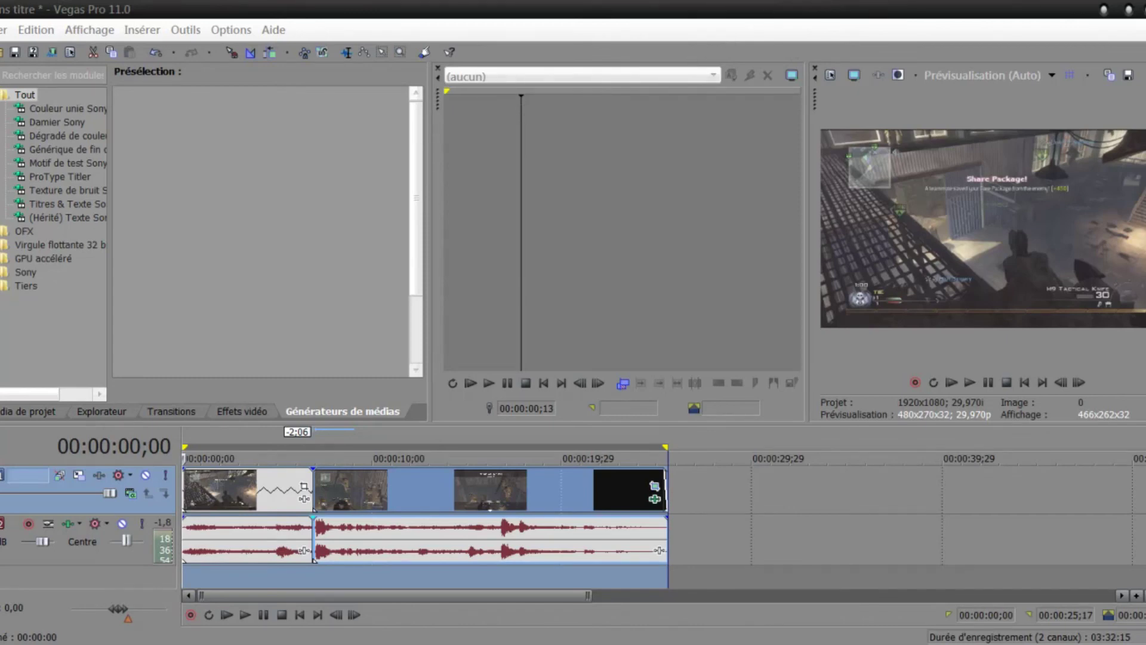
click(841, 1)
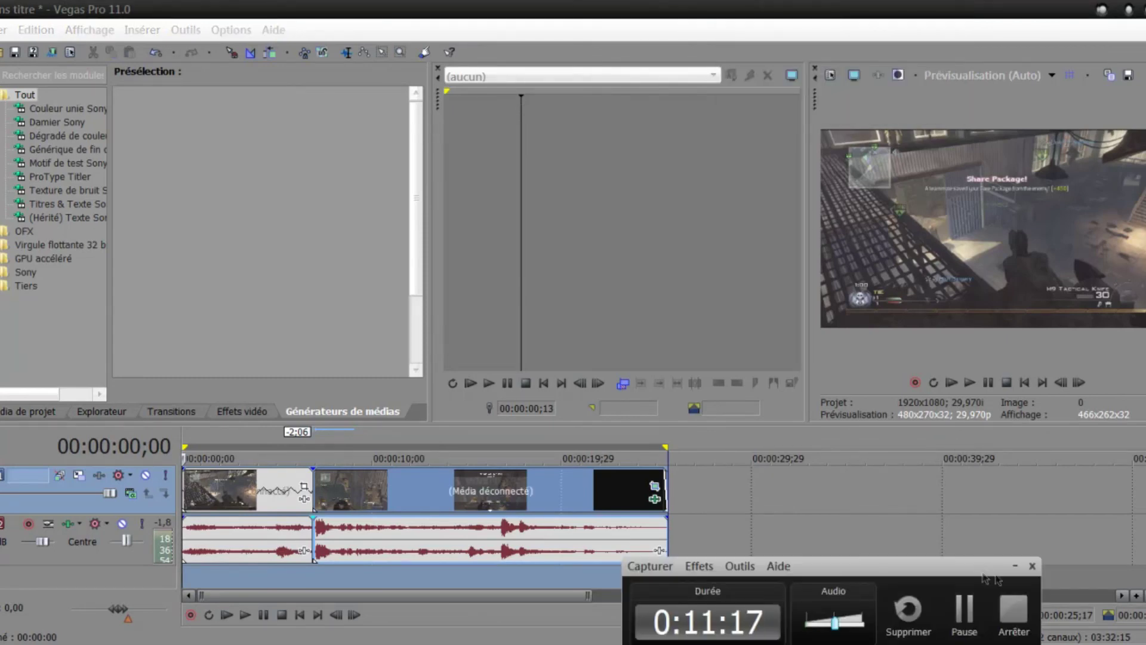
click(1002, 606)
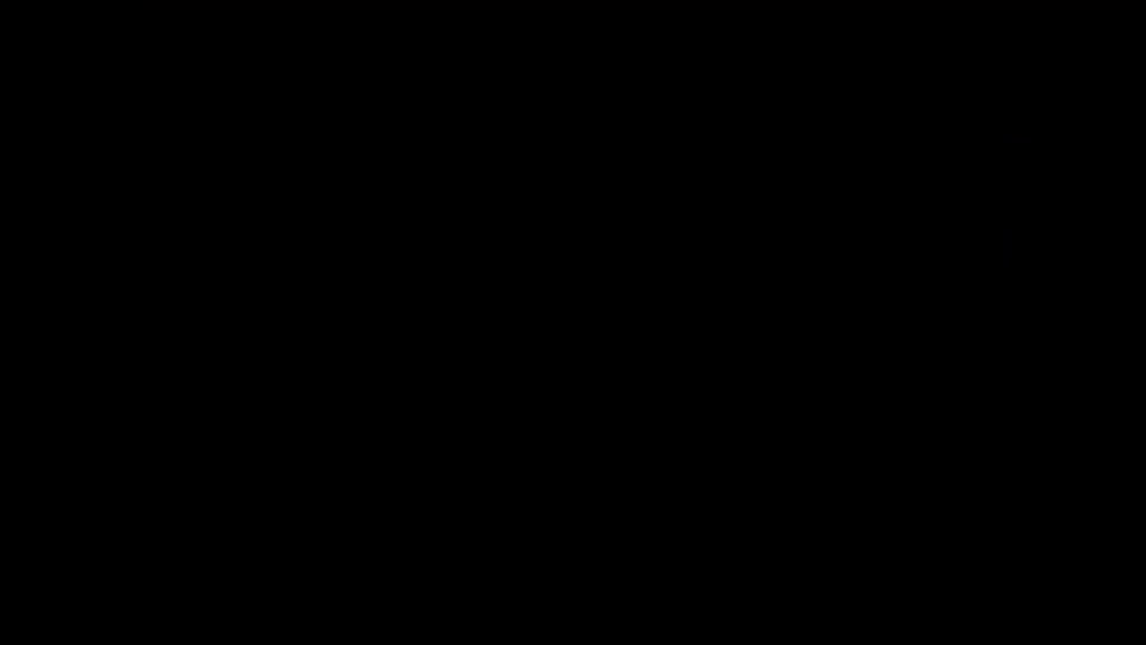